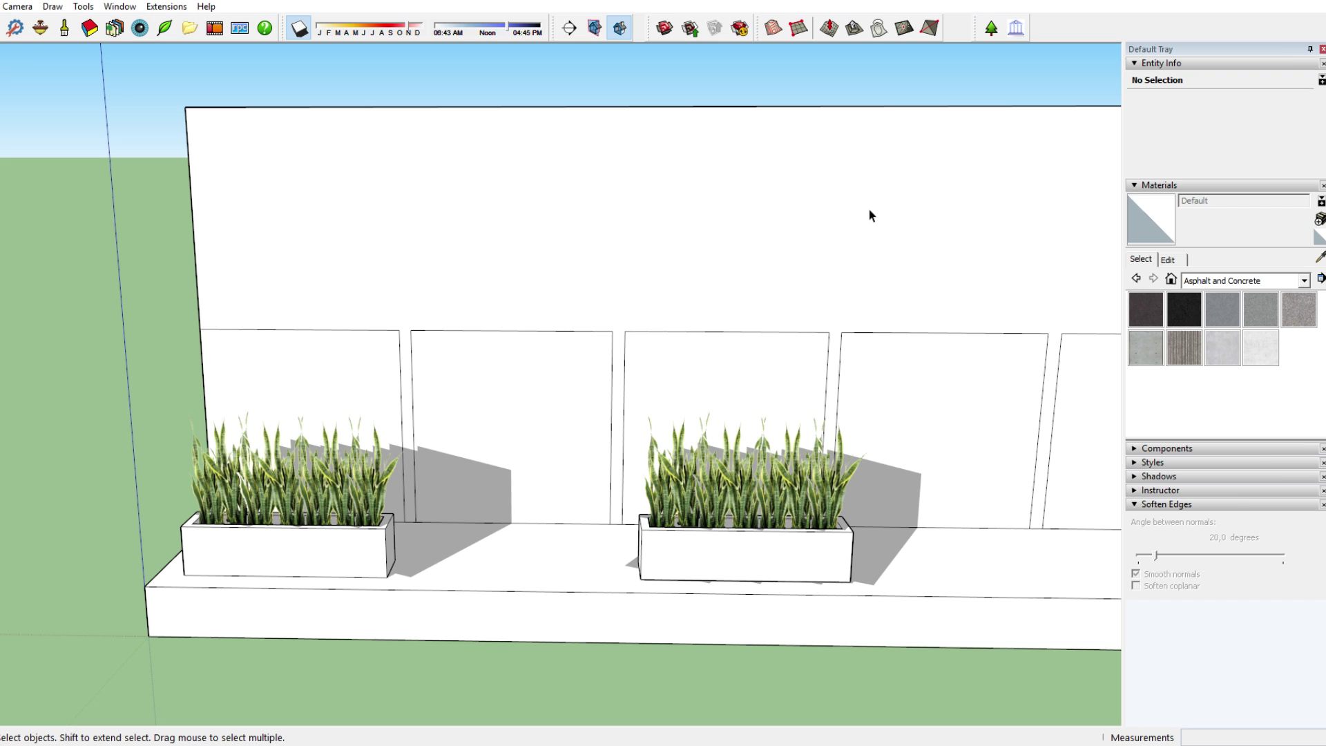
Copy the planter and place one copy between the two existing planters and another beyond them along the ledge.
scroll(868, 209, down, 5)
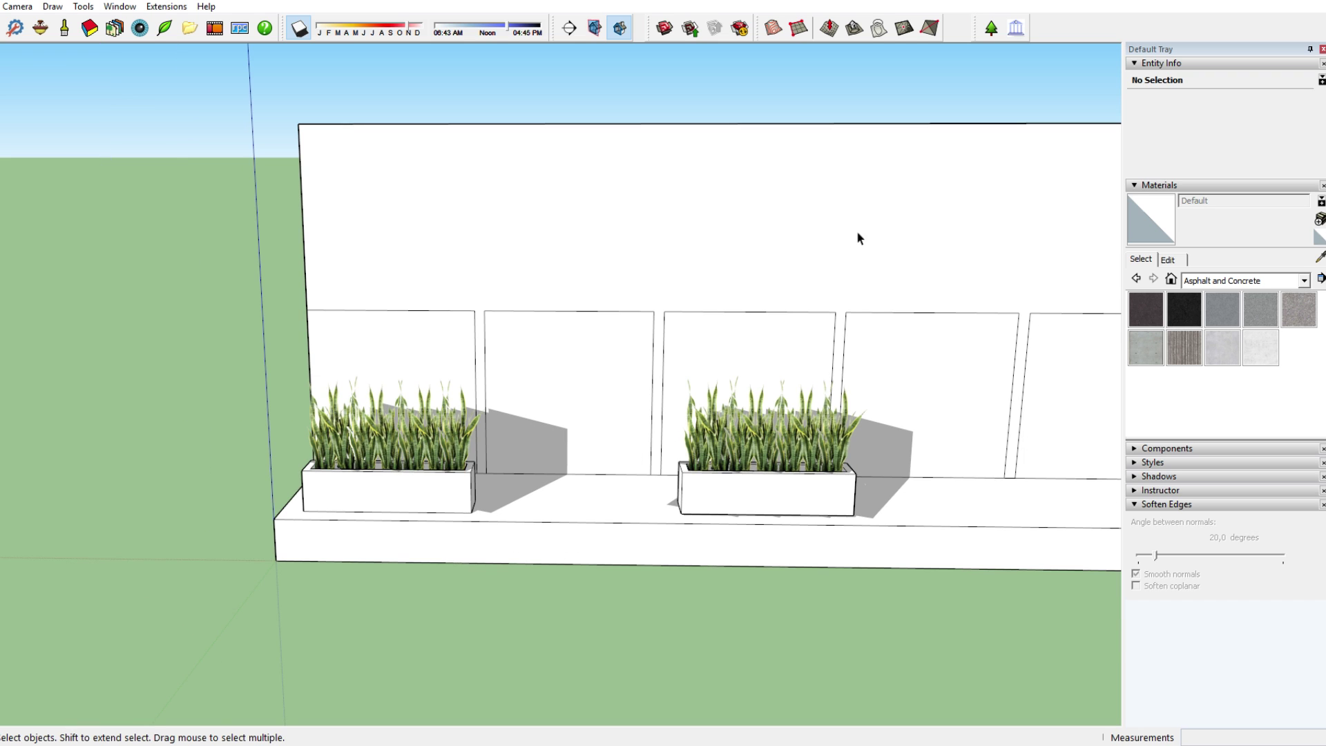
middle_drag(855, 235, 867, 344)
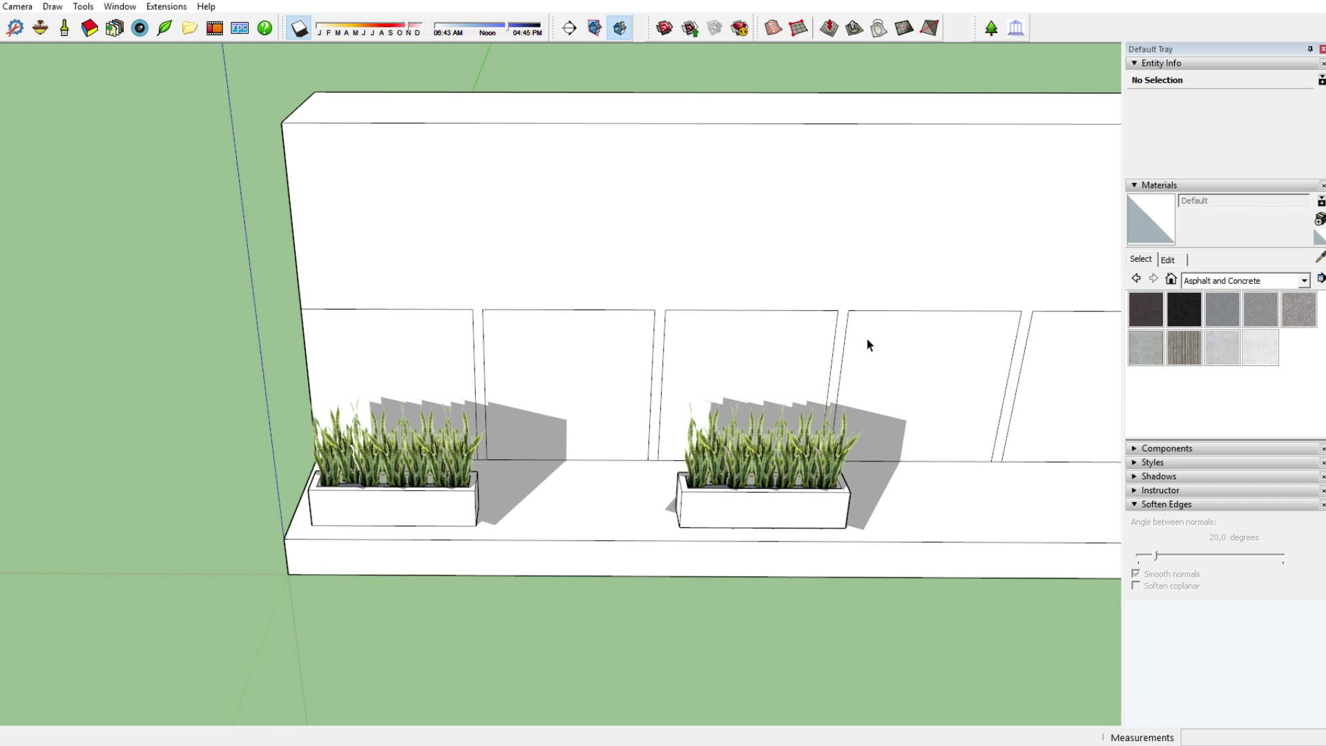
click(777, 492)
key(ctrl+c)
key(ctrl+v)
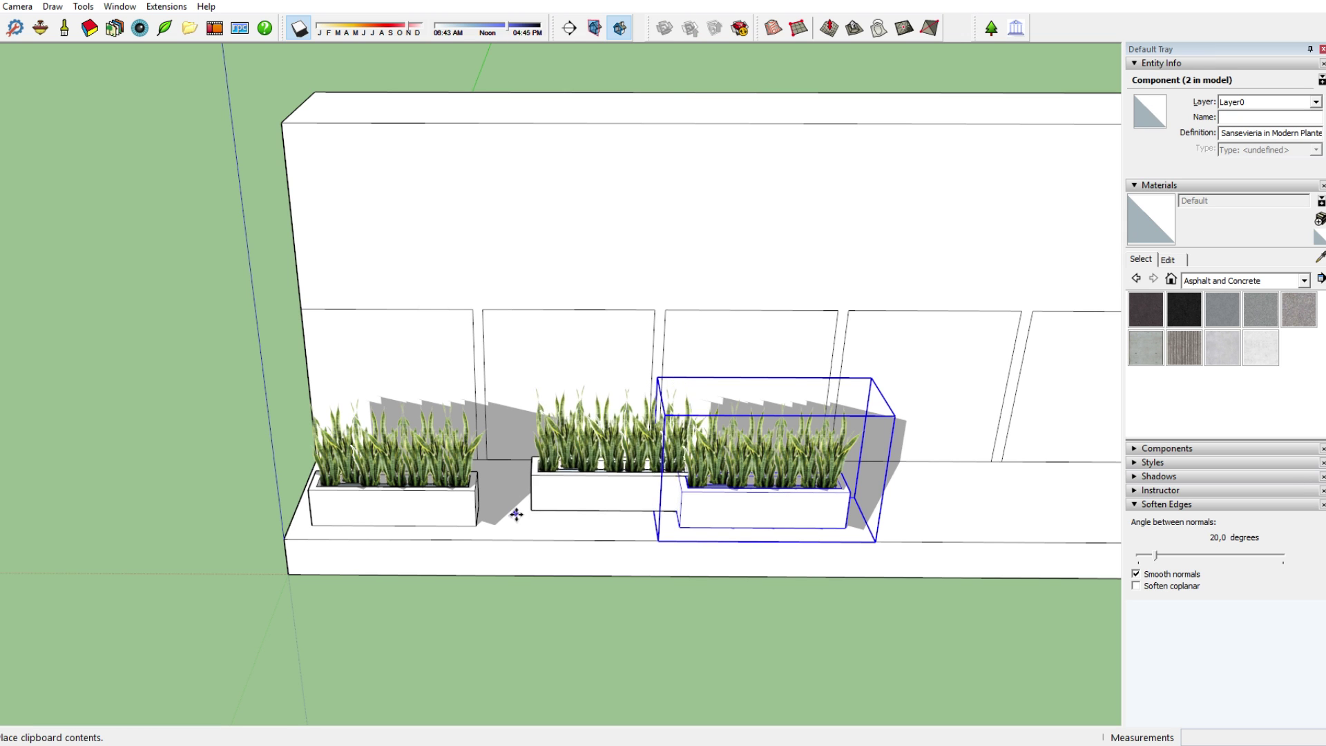
scroll(479, 533, up, 1)
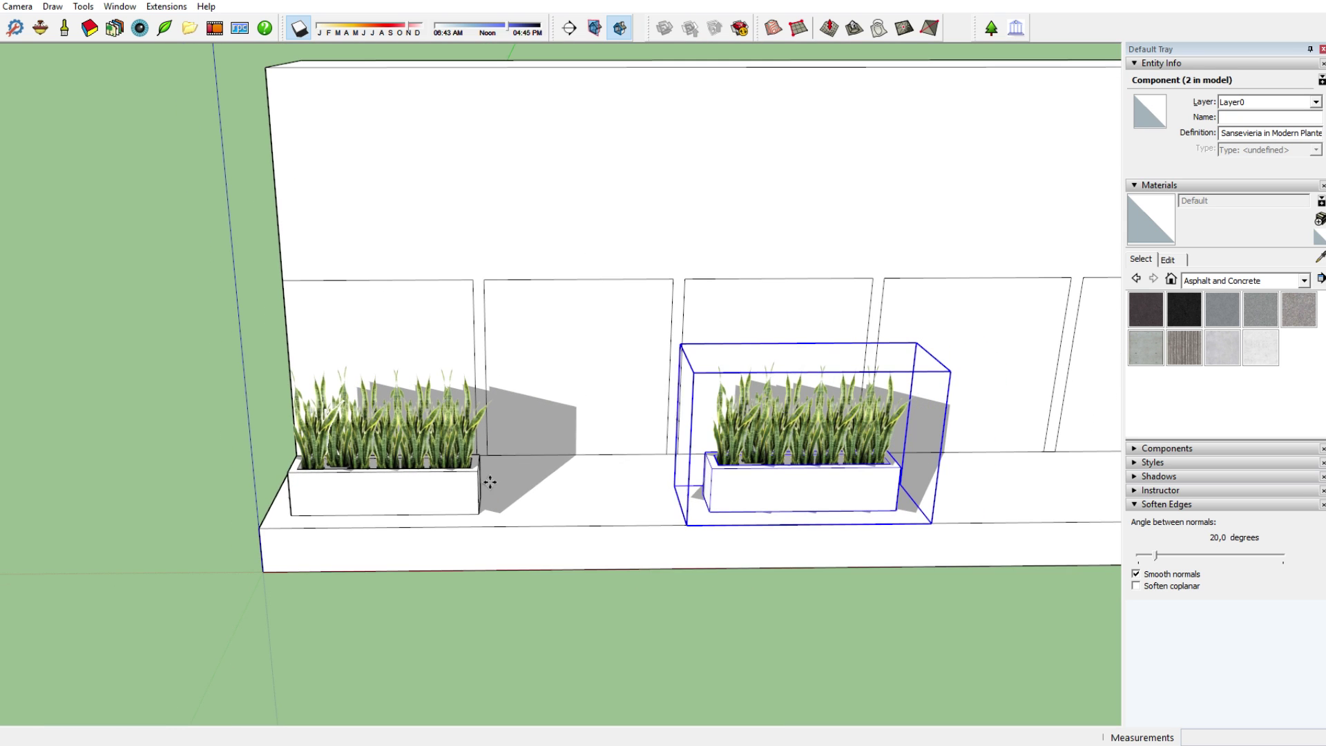
click(474, 519)
middle_drag(639, 523, 378, 506)
key(ctrl+v)
click(641, 500)
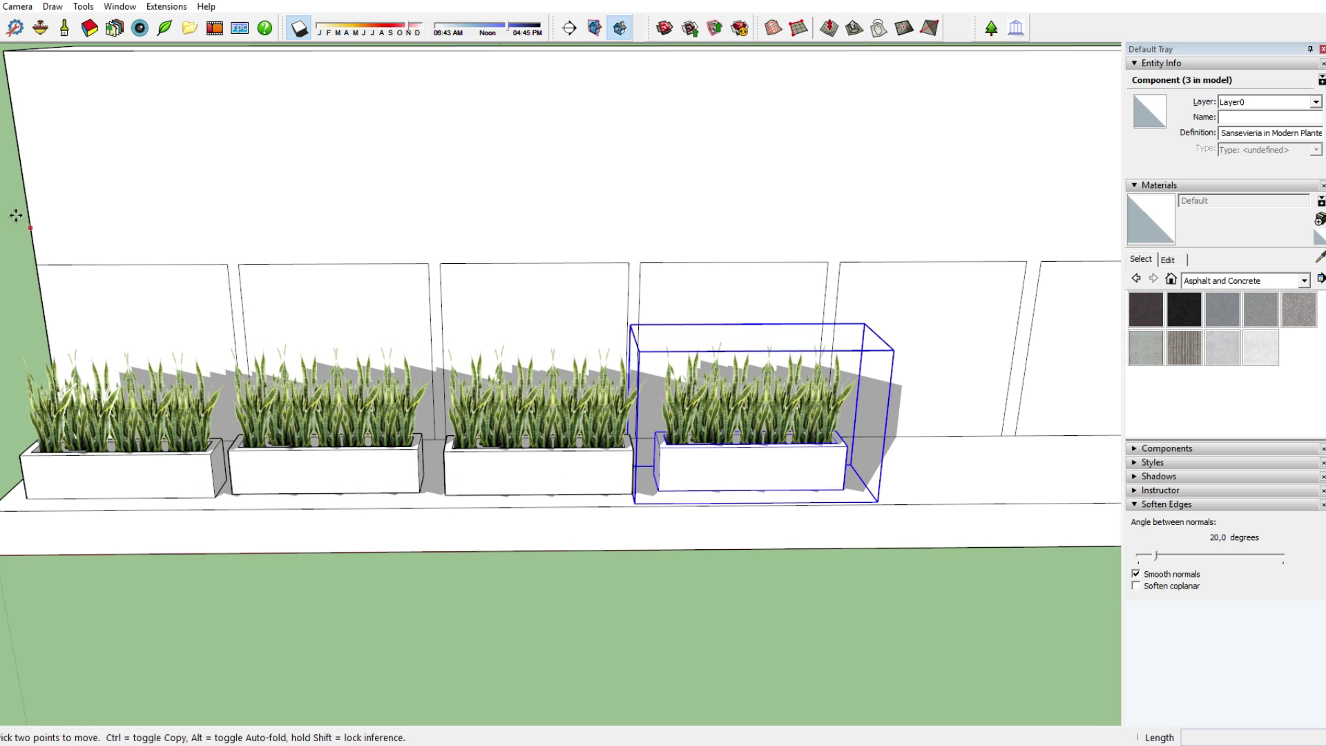
click(599, 573)
Move the last planter in the row slightly closer to its neighbouring planter along the ledge.
scroll(600, 579, down, 2)
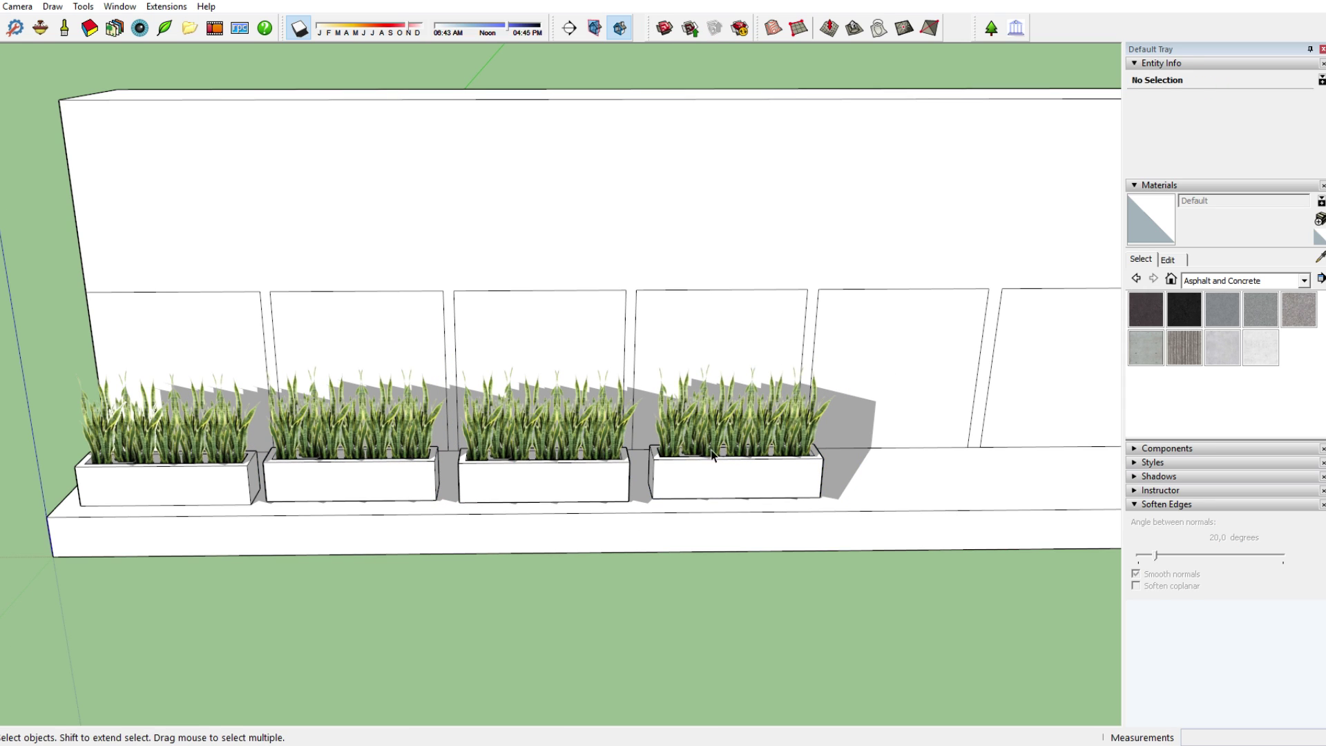
click(677, 468)
key(m)
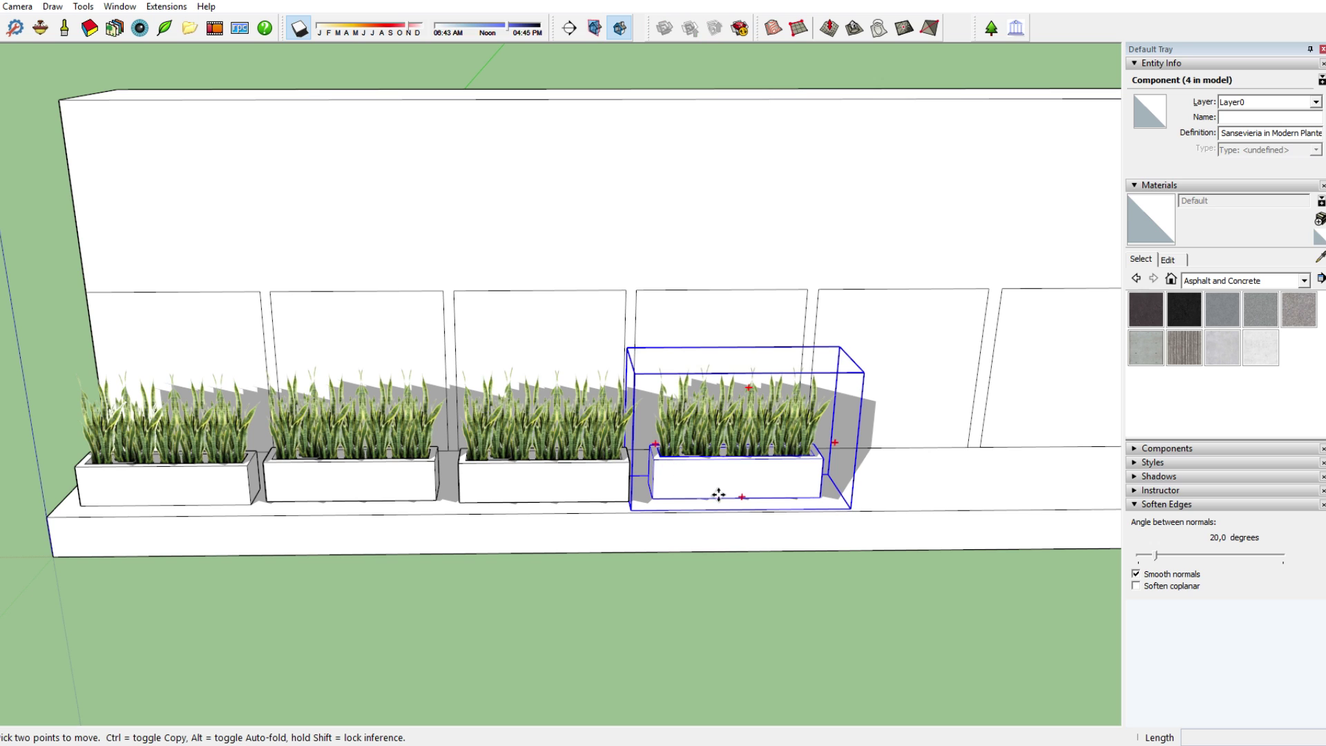
click(719, 495)
click(703, 494)
key(space)
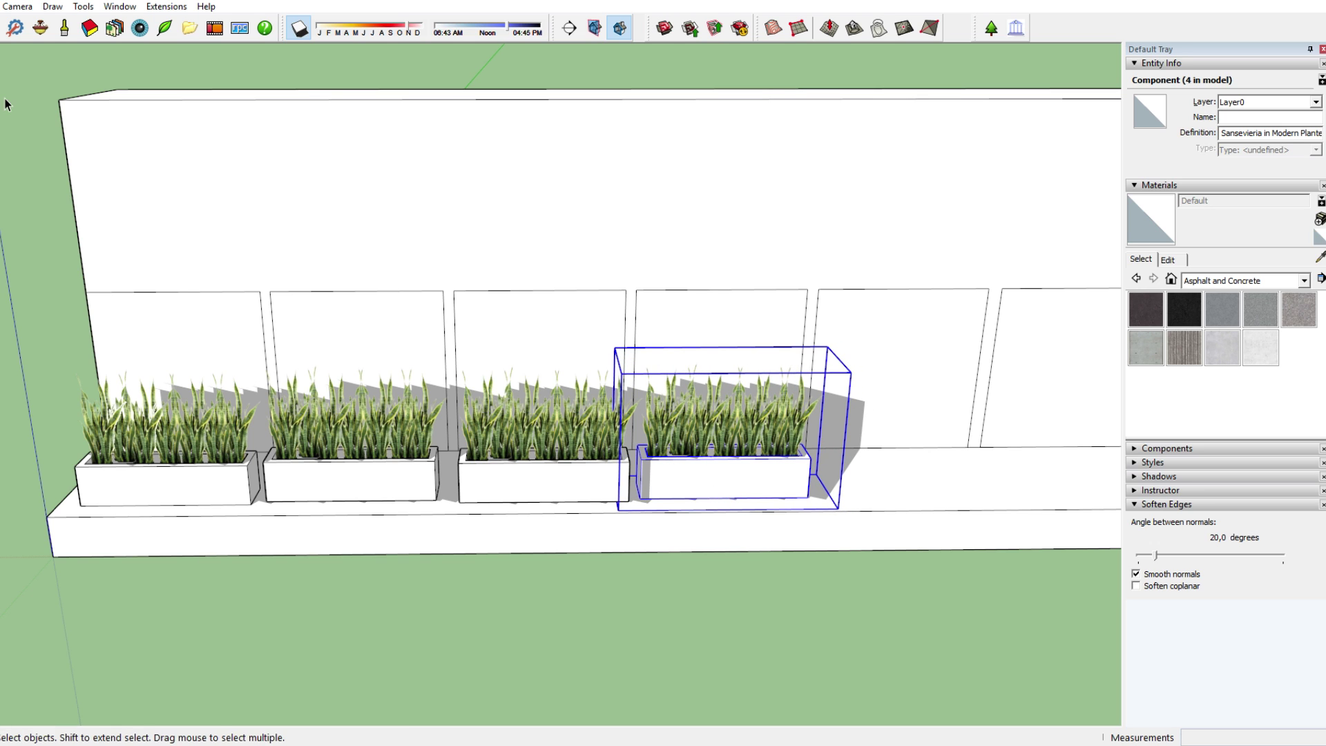
key(Escape)
Paint the first wall panel with the Blacktop Old 01 material from Asphalt and Concrete.
middle_drag(296, 199, 415, 216)
click(1223, 320)
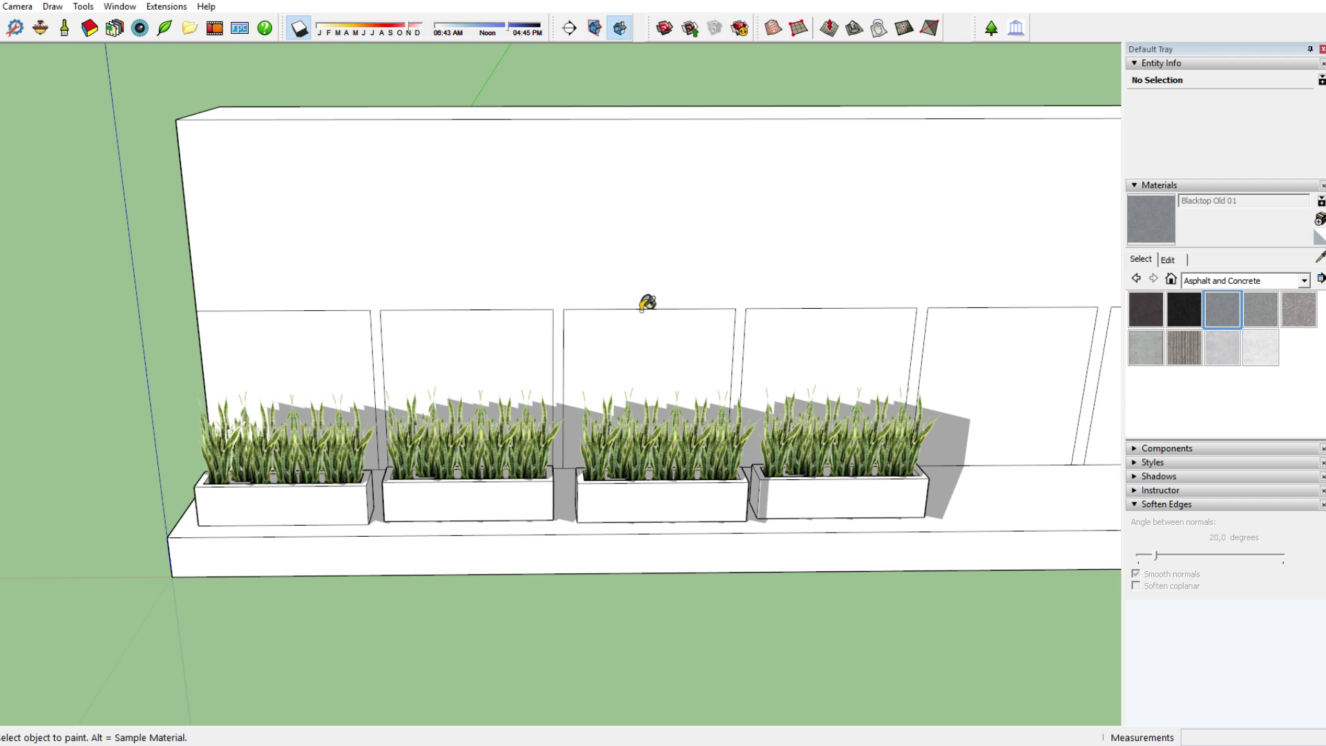
mouse_move(260, 311)
middle_down()
mouse_move(261, 421)
mouse_move(328, 347)
middle_up()
click(266, 317)
scroll(328, 347, up, 1)
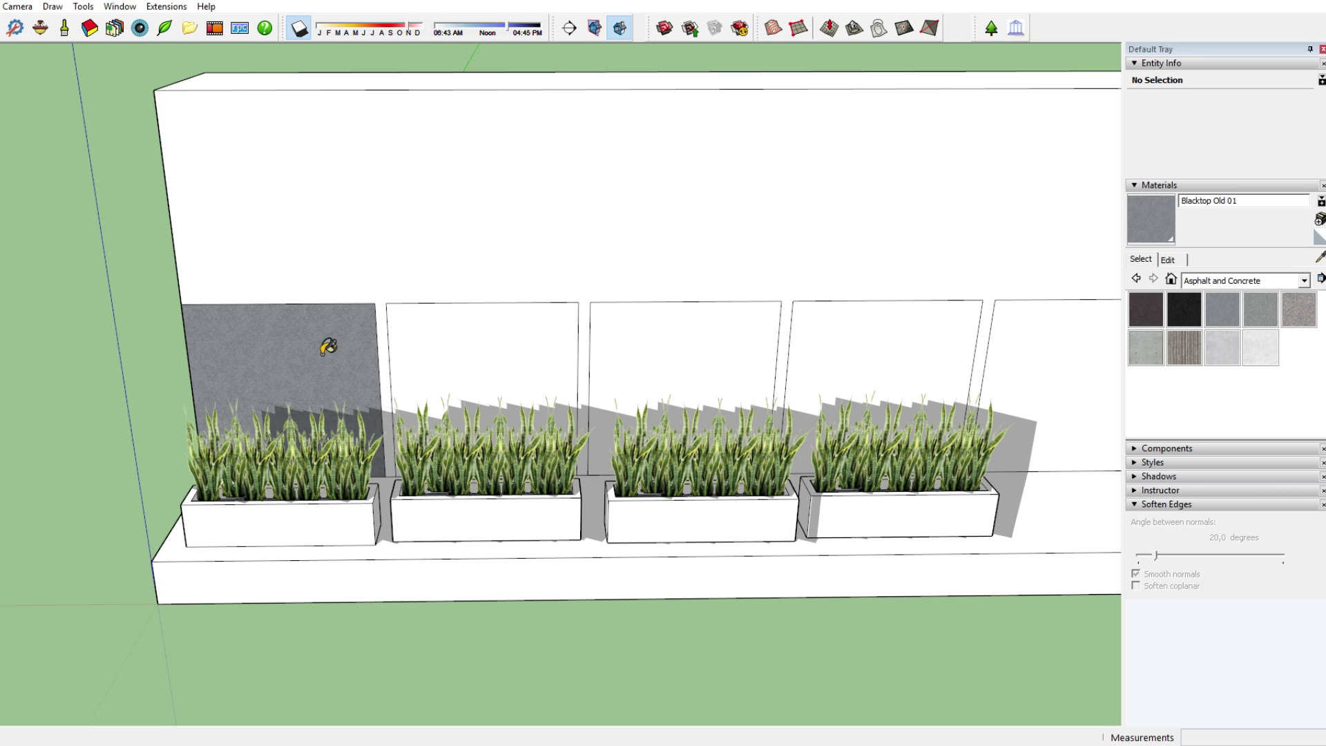
Rename the first panel's material to Metal 01.
middle_drag(328, 347, 439, 284)
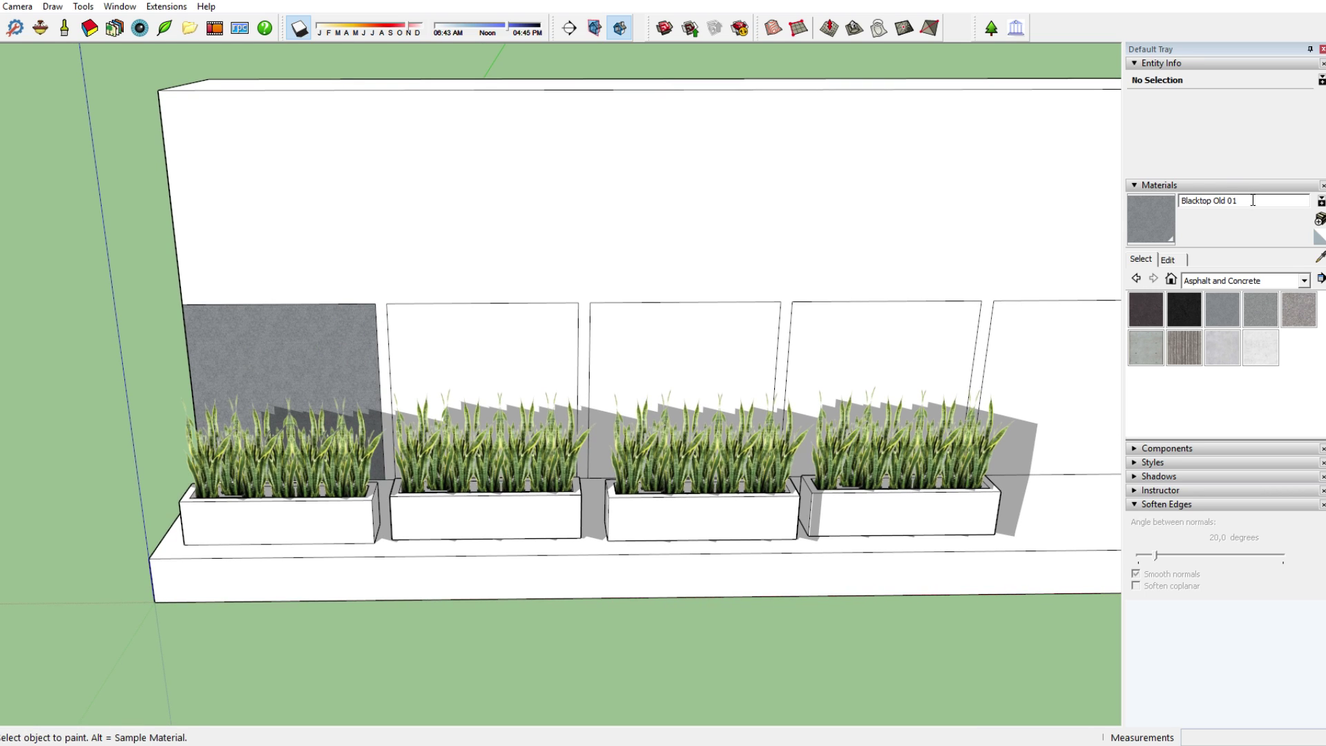
drag(1252, 201, 1166, 196)
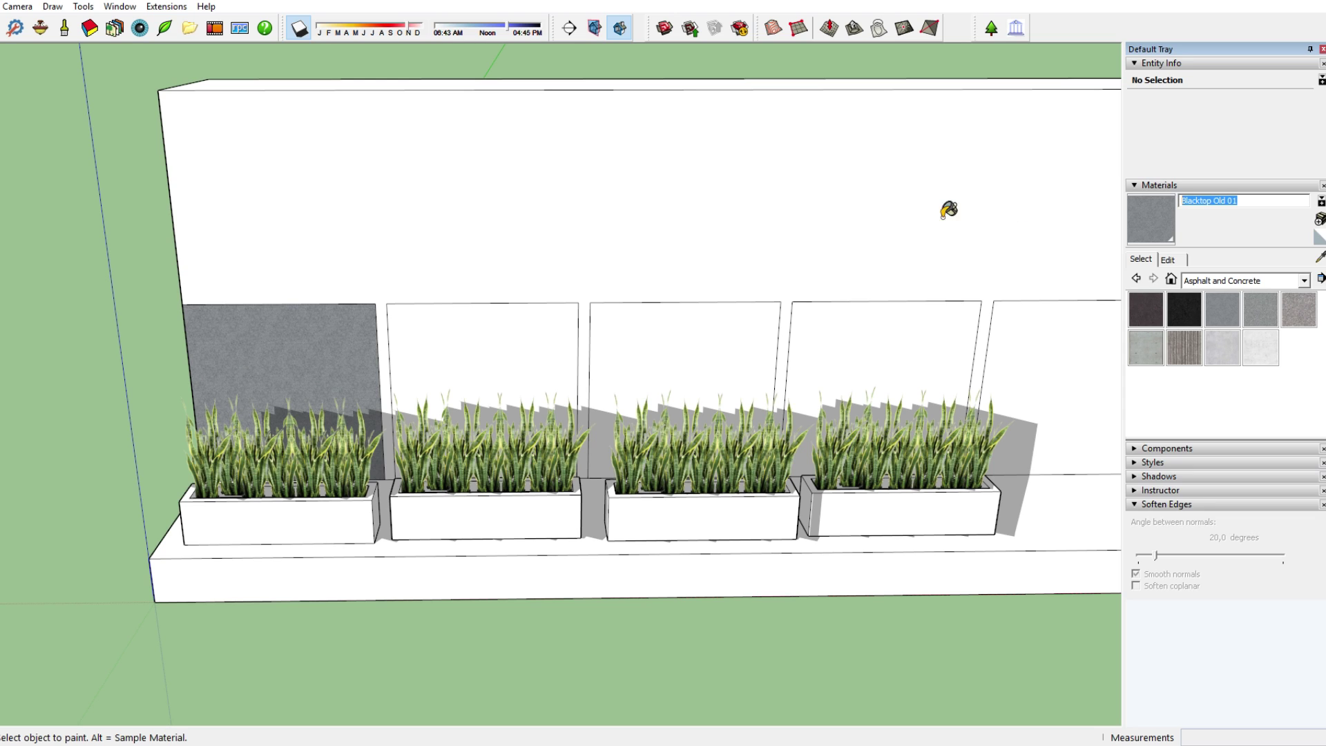
middle_drag(948, 216, 945, 228)
click(1277, 203)
key(ctrl+a)
text(Metal )
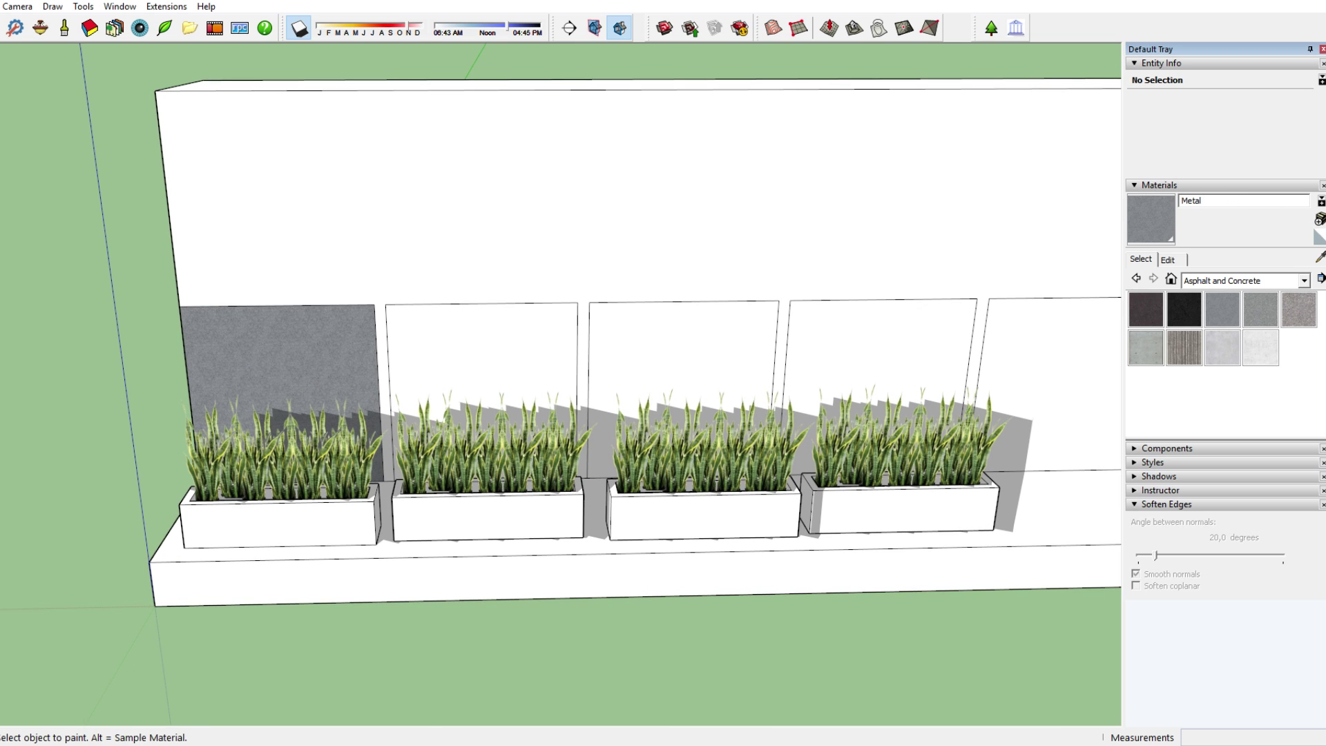
text(01)
middle_drag(637, 277, 636, 260)
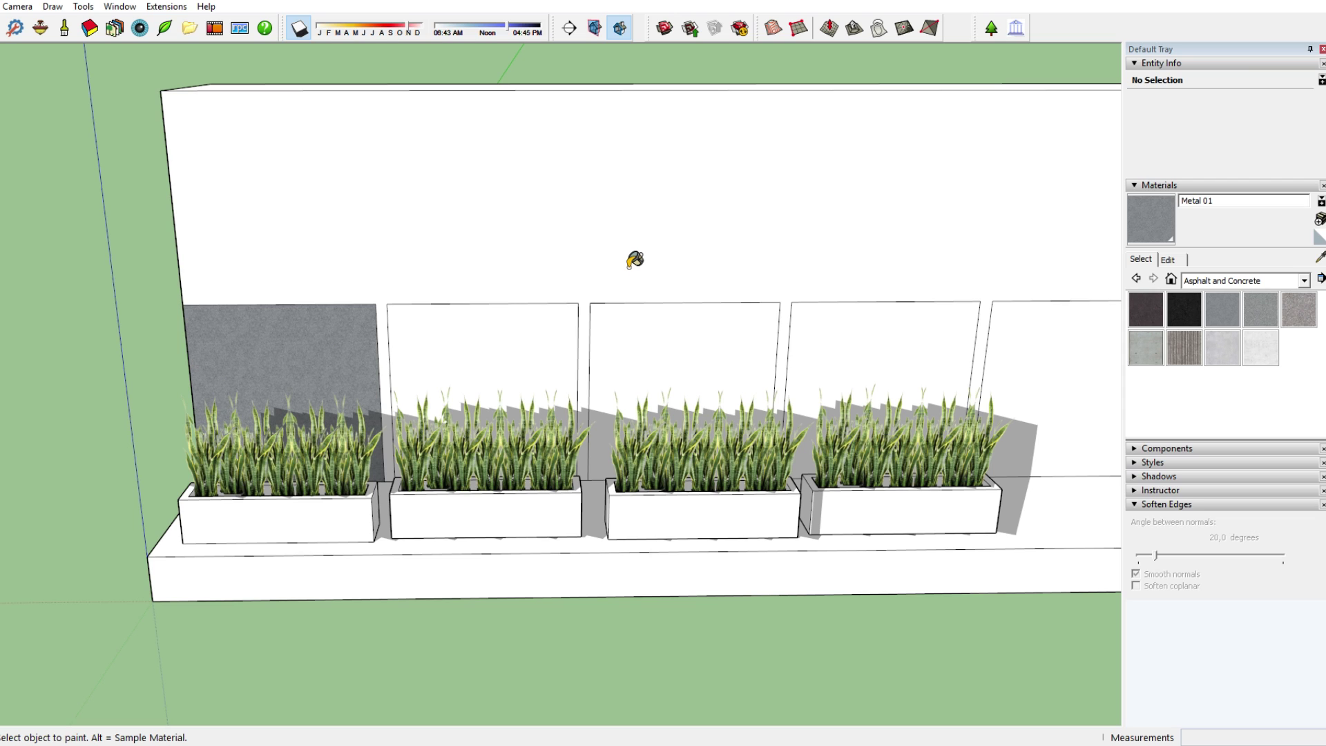
middle_drag(635, 259, 625, 259)
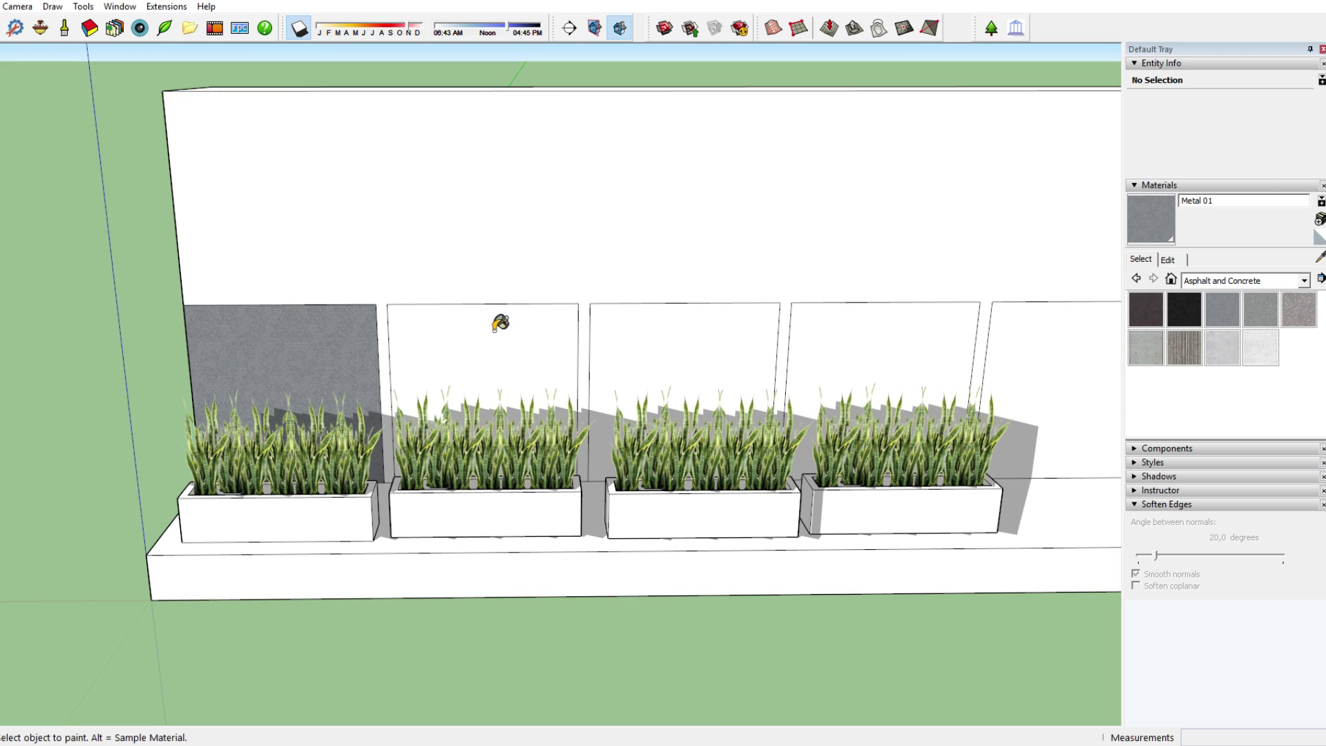
mouse_move(497, 329)
middle_down()
mouse_move(530, 296)
mouse_move(464, 347)
mouse_move(487, 341)
middle_up()
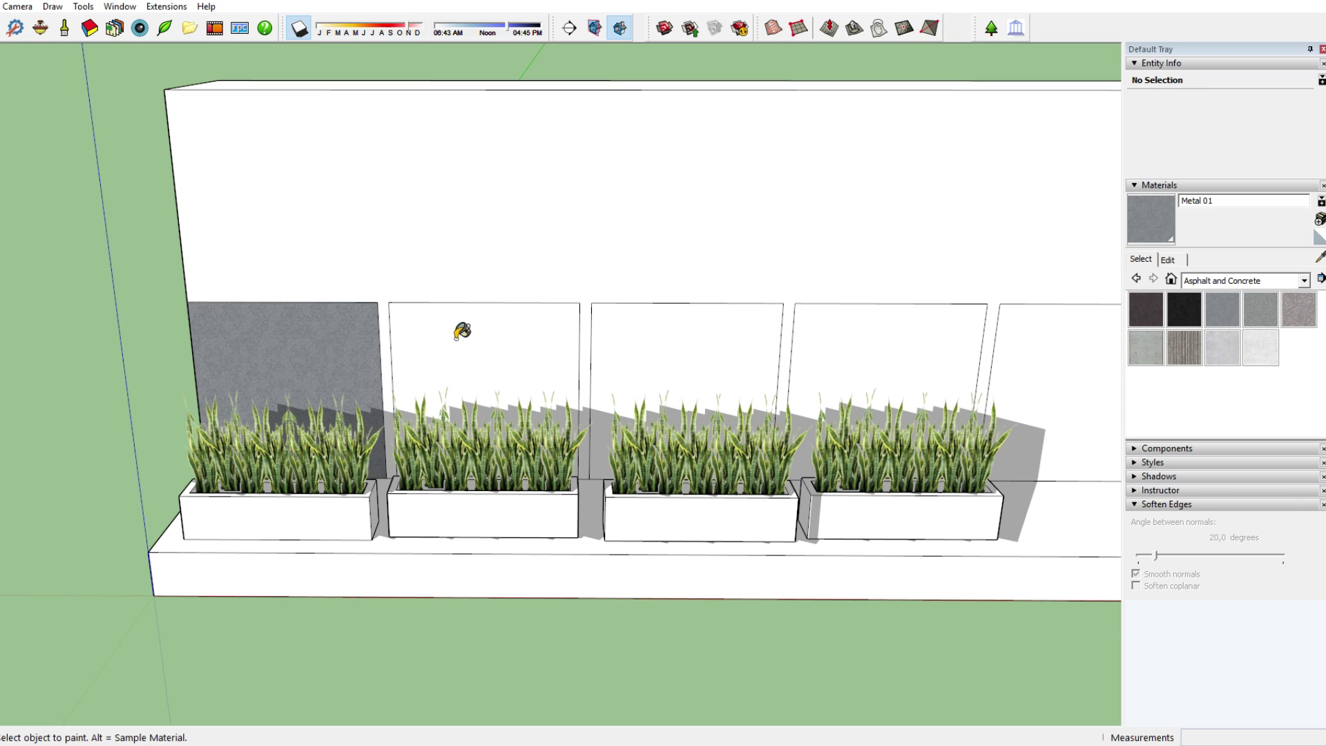
scroll(462, 331, up, 2)
middle_drag(462, 331, 458, 352)
scroll(459, 352, down, 2)
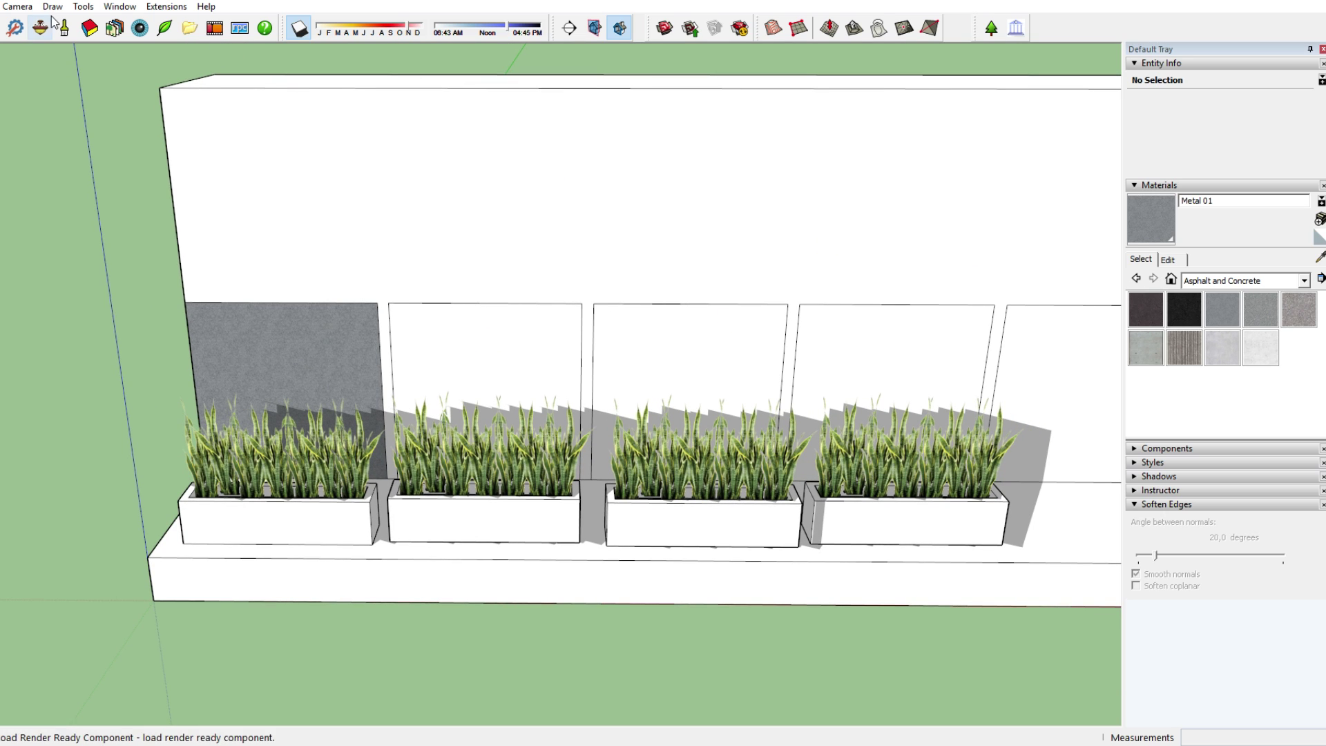
Open the Auto Reflection table from the IRender nXt setup options, keeping Use Auto-Reflection enabled.
click(15, 29)
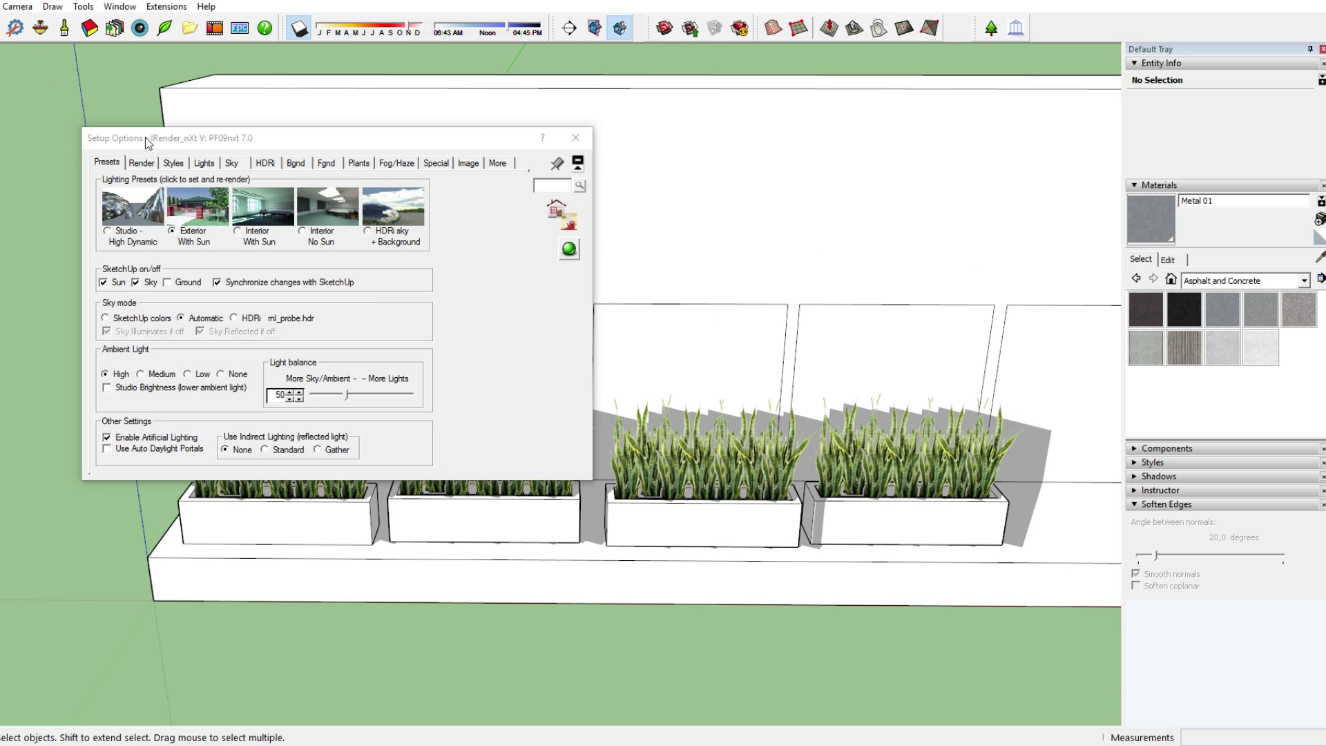
click(173, 164)
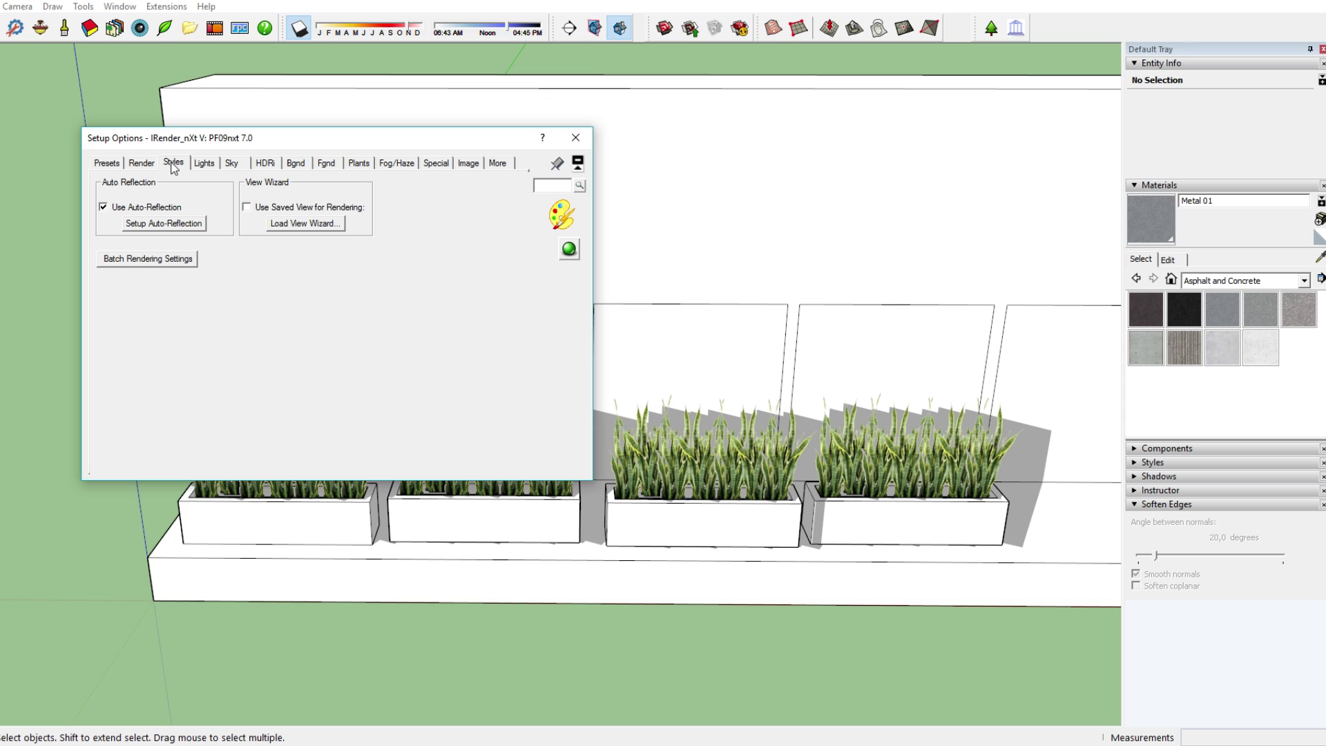
click(105, 208)
click(105, 208)
click(146, 225)
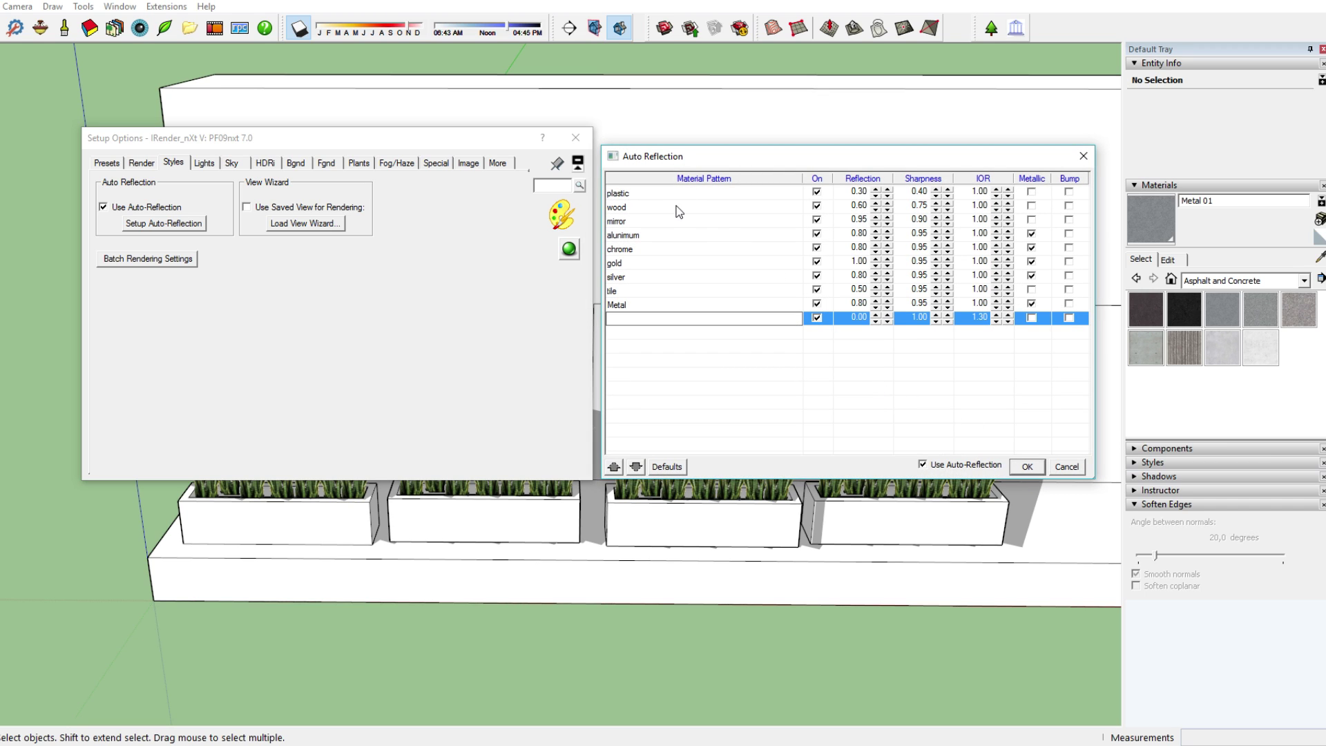
Examine the Metal pattern's on/off, reflection, sharpness, IOR, metallic and bump settings, leaving it enabled, and accept the table.
double_click(646, 304)
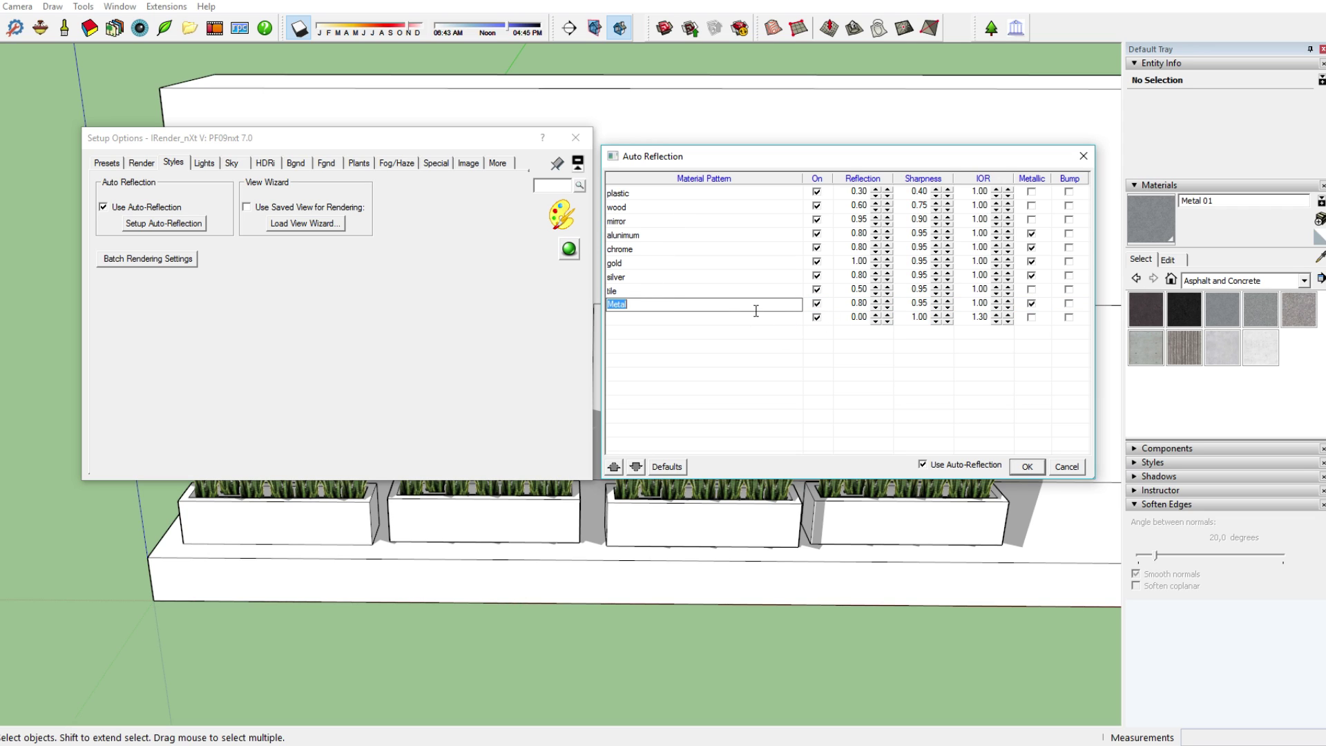
click(852, 305)
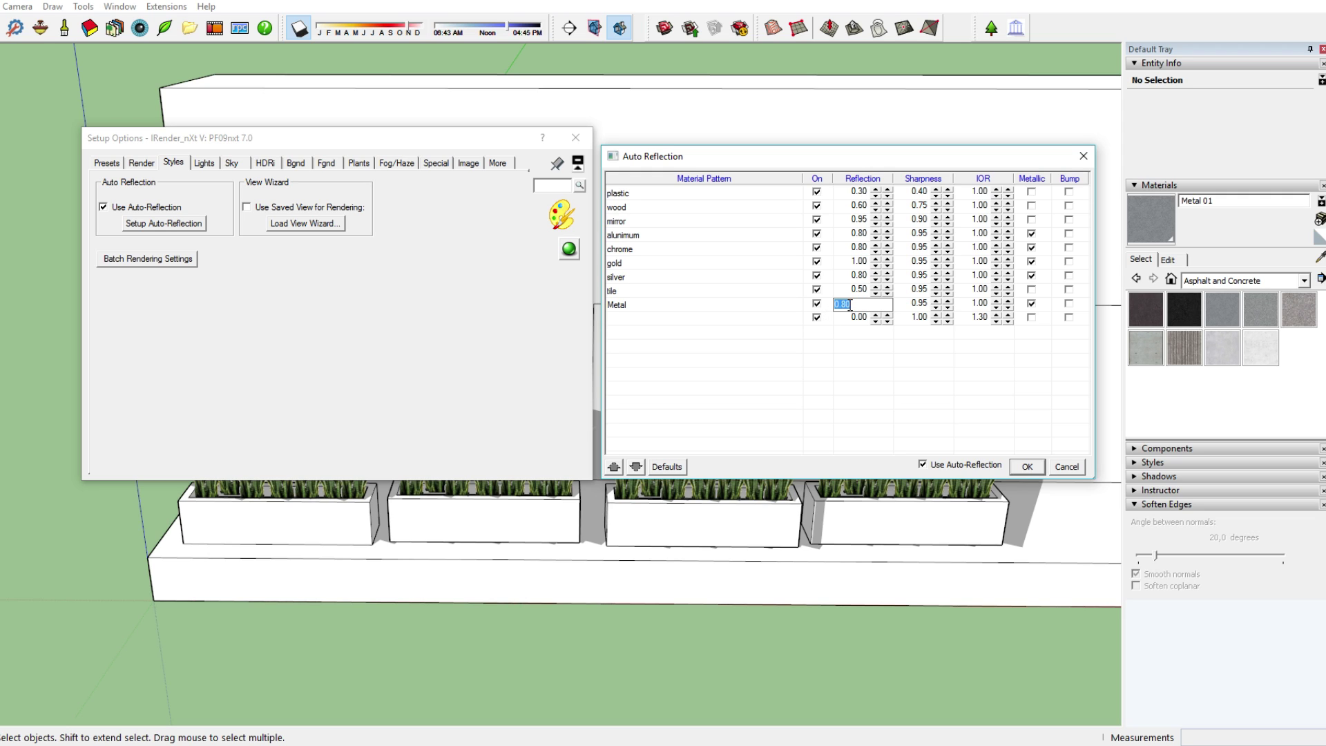
click(1077, 307)
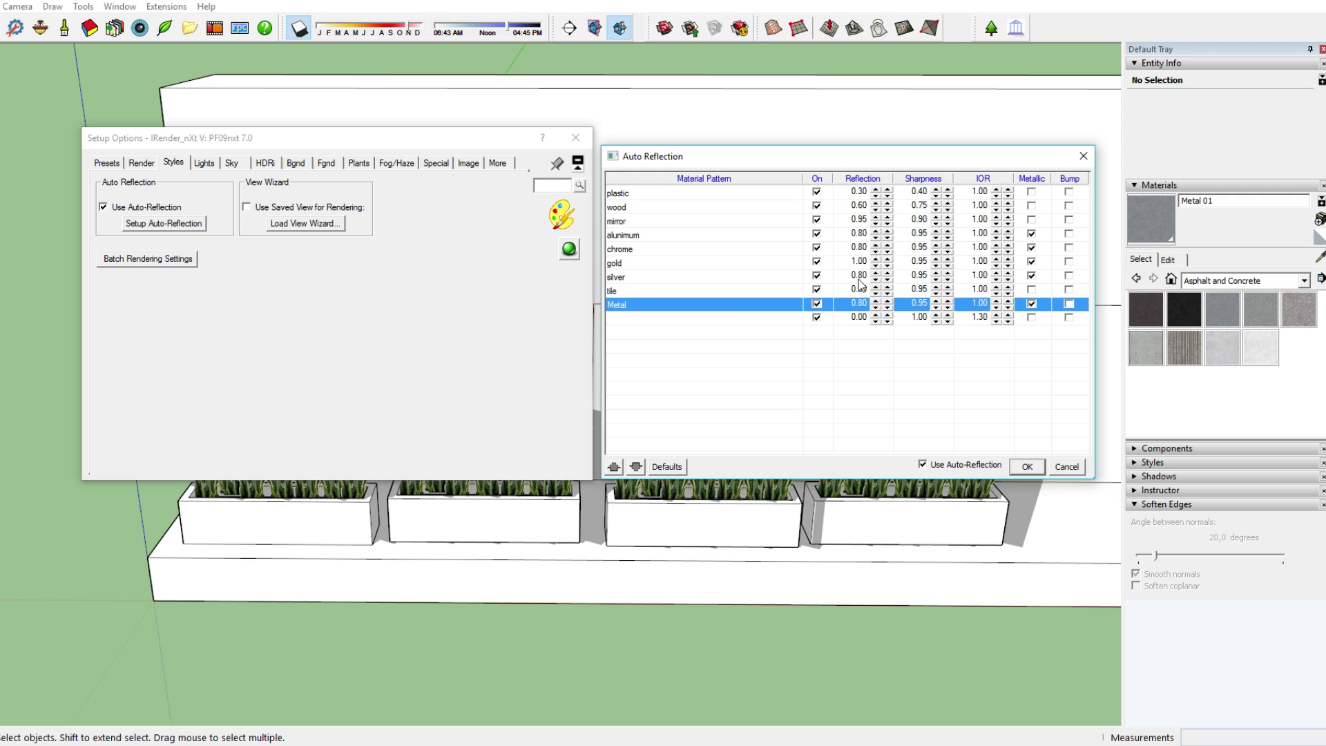
click(916, 306)
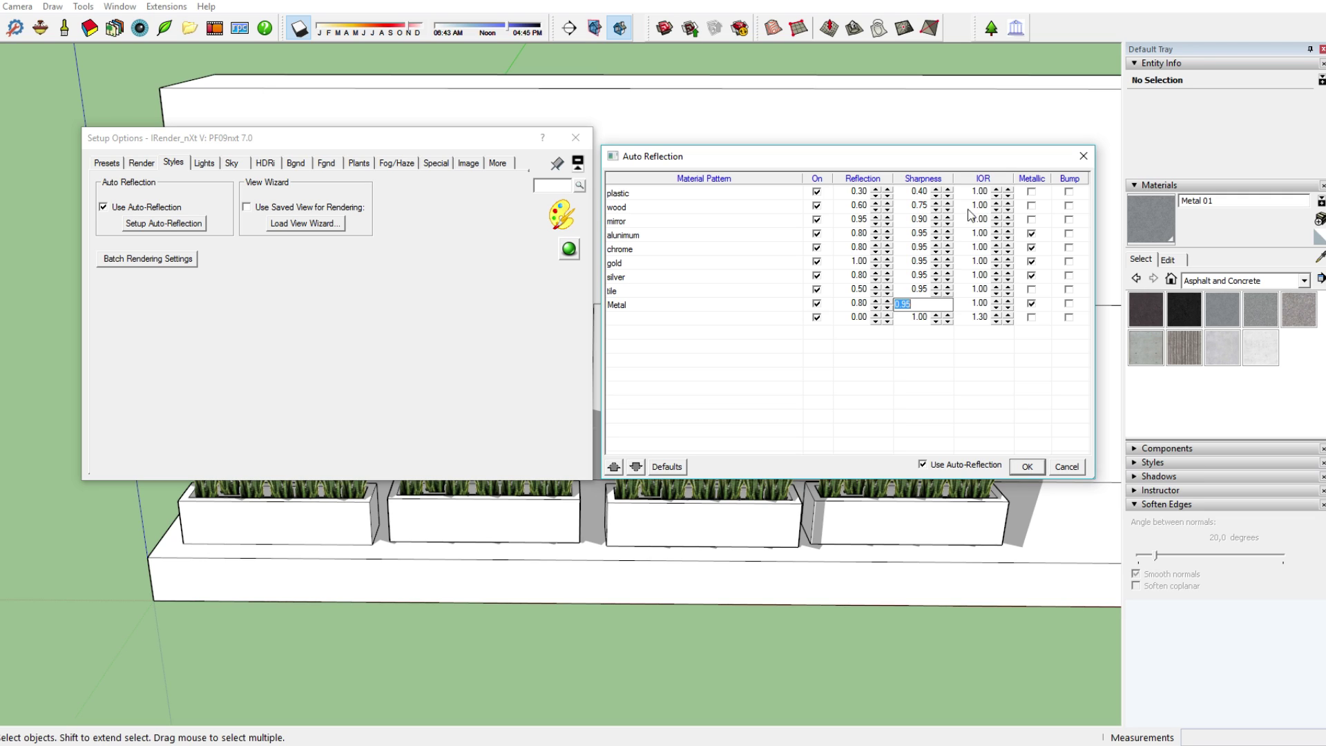
click(986, 305)
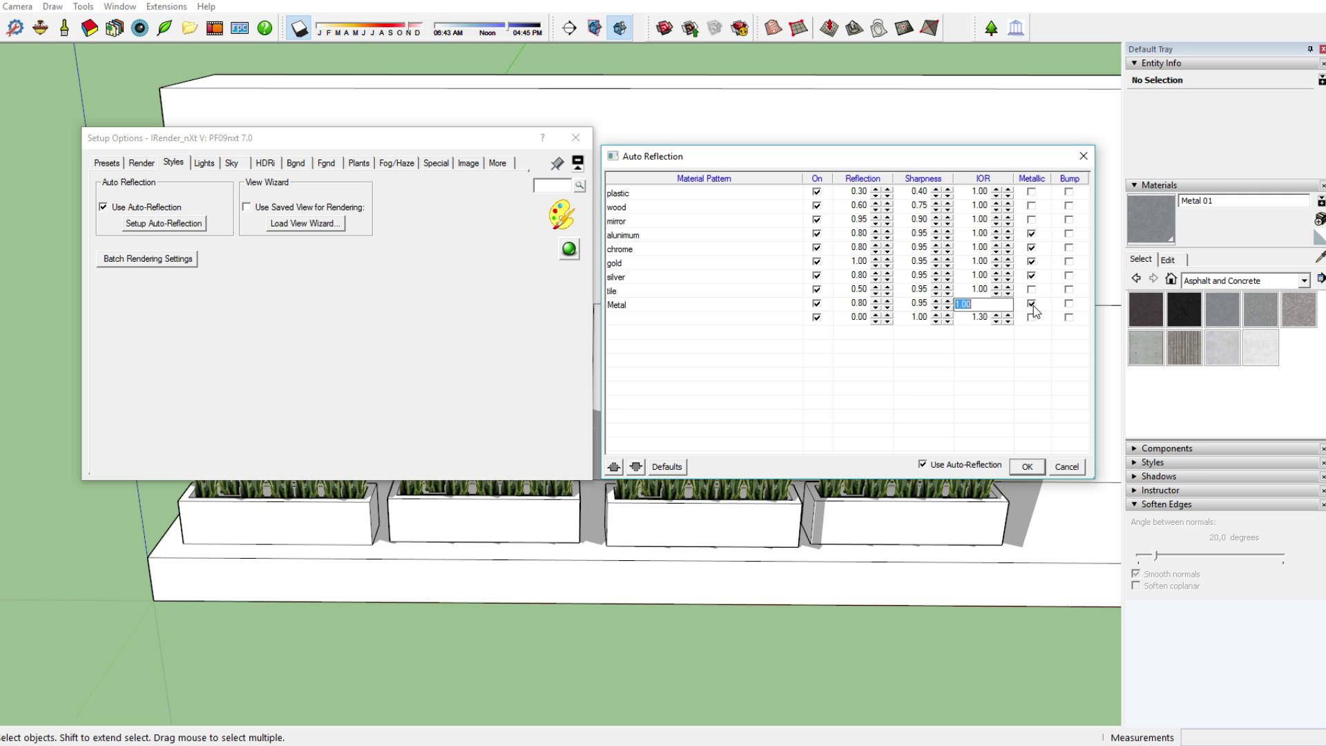
click(682, 301)
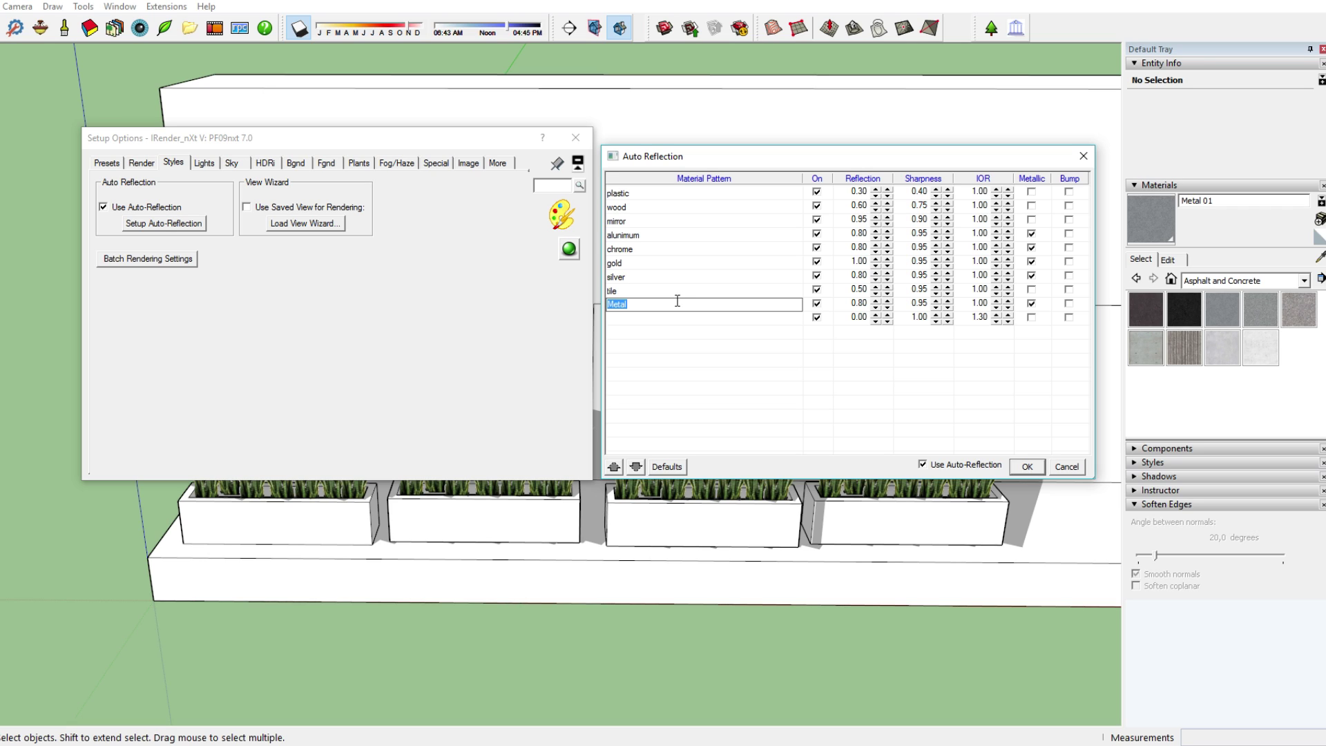
click(818, 305)
click(819, 305)
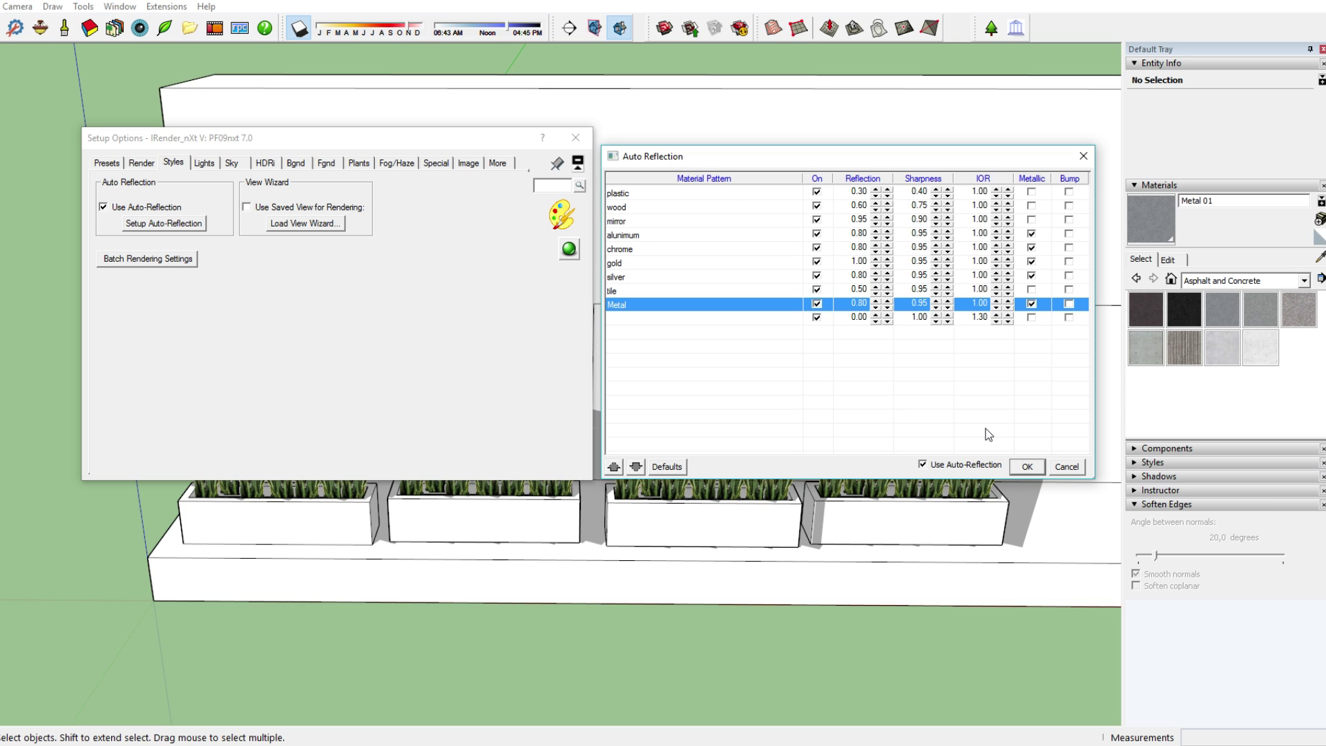
click(1027, 466)
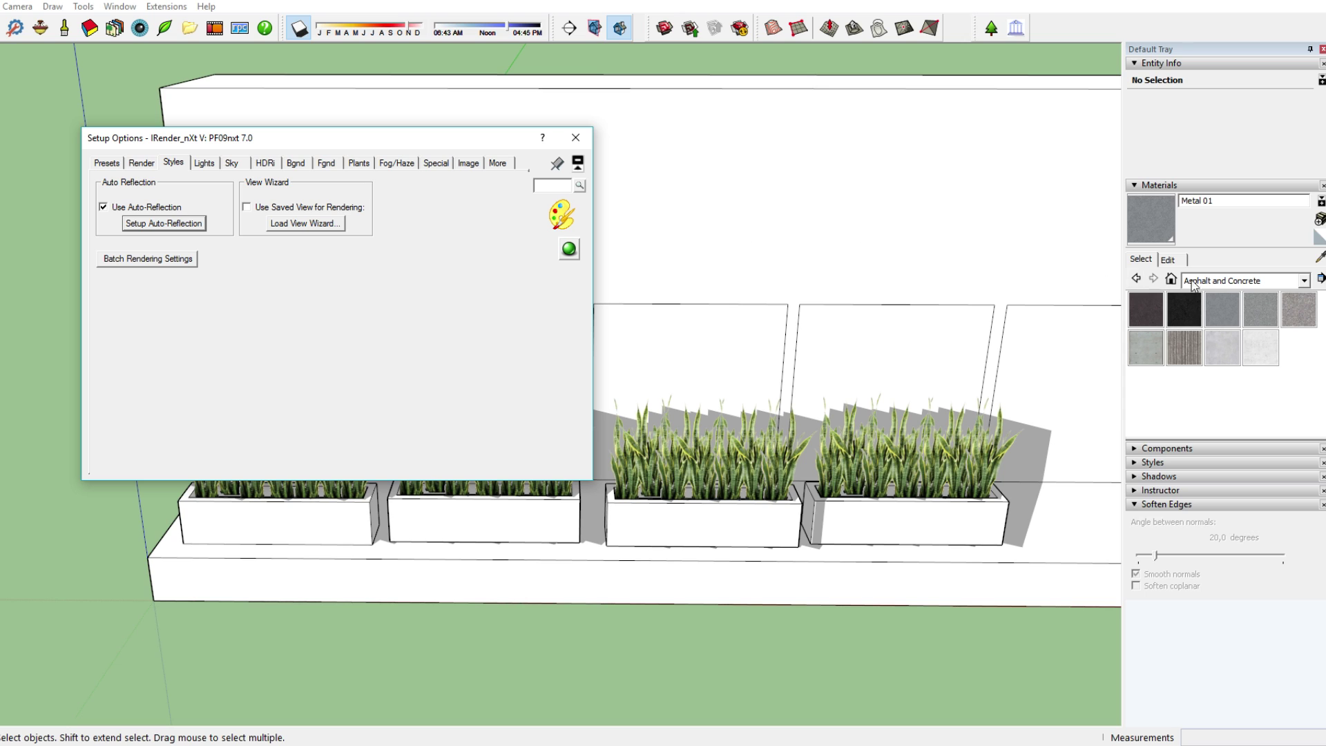
Close the setup options and paint the second wall panel with Roofing Slate Dark from the Roofing materials.
click(1214, 283)
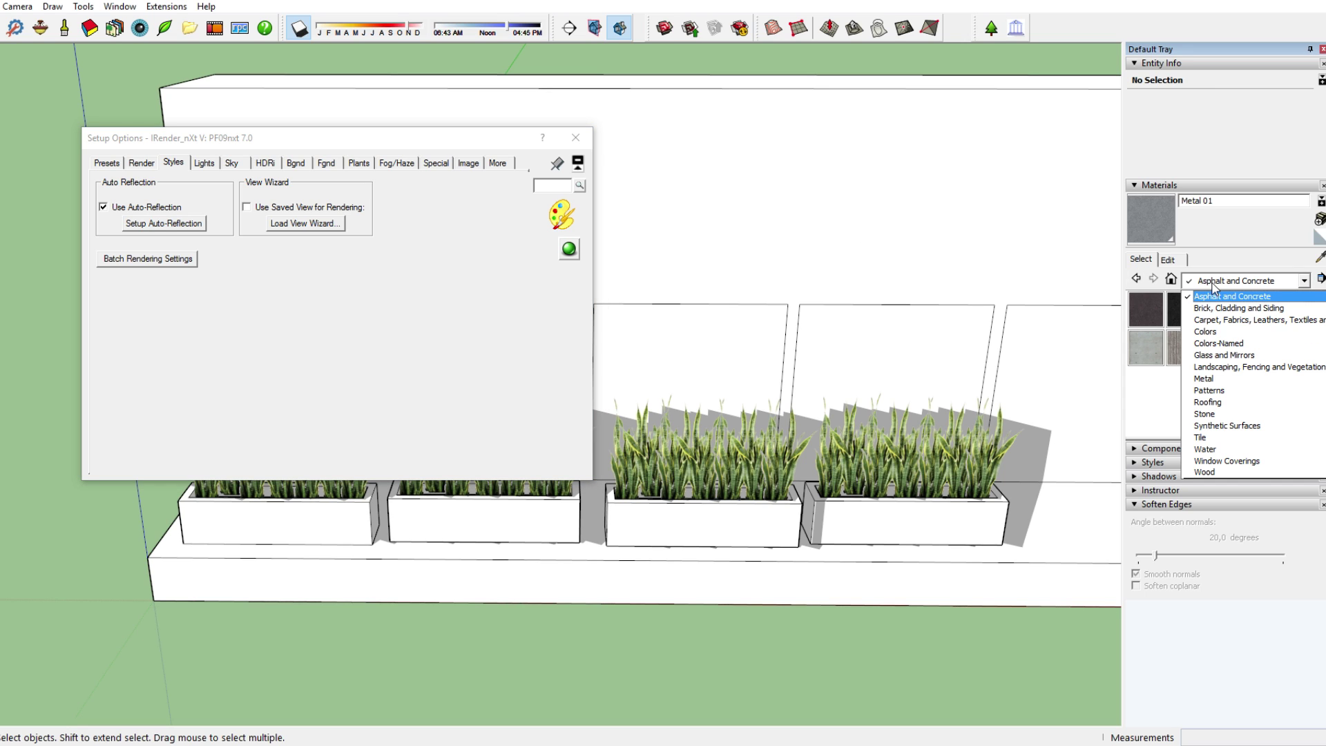
click(1216, 406)
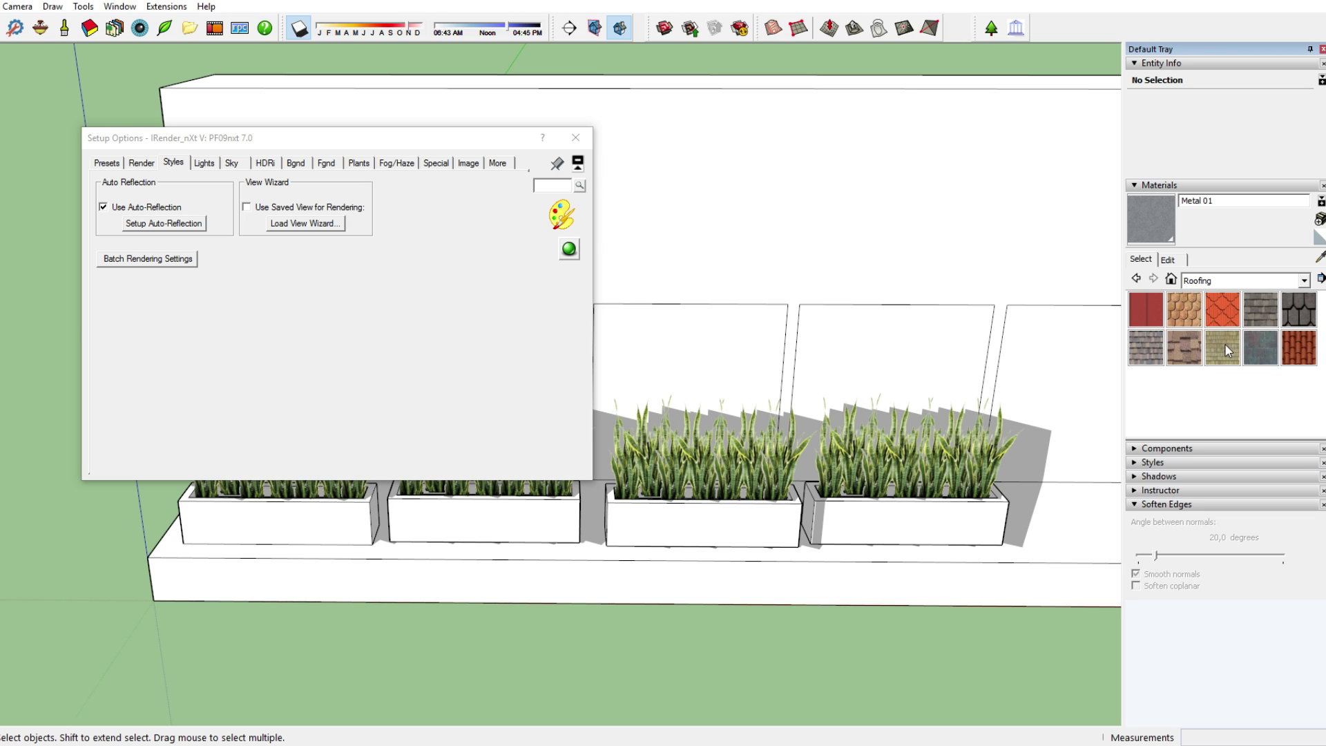
click(1262, 355)
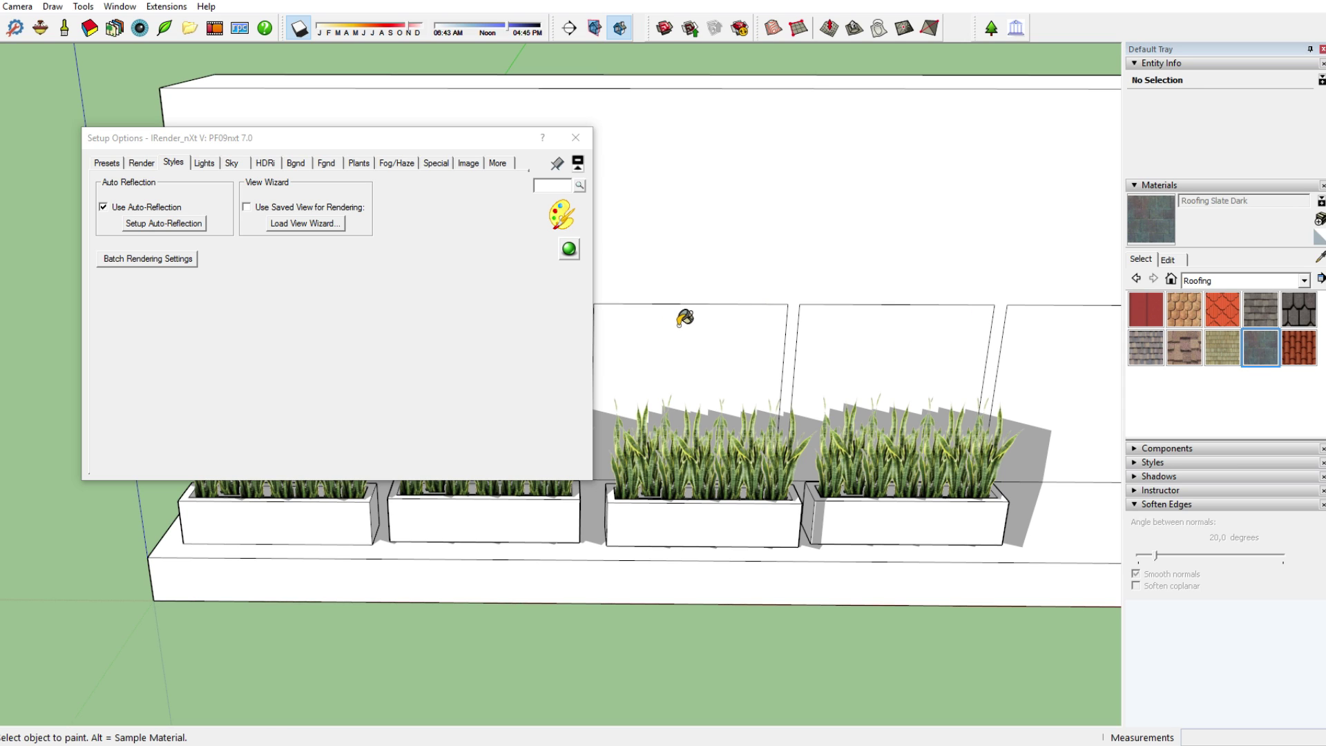
drag(403, 144, 360, 160)
click(532, 154)
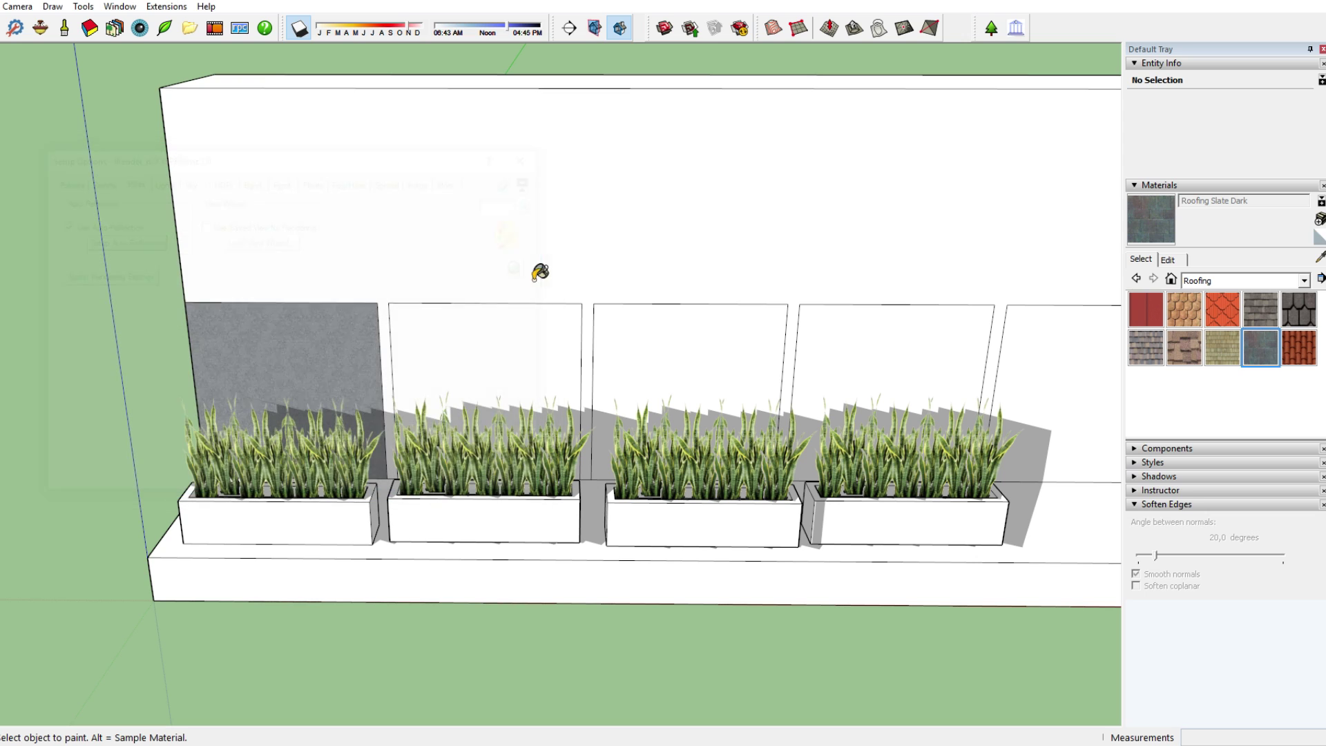
click(530, 307)
Rename the second panel's material to Gold 04.
click(1252, 200)
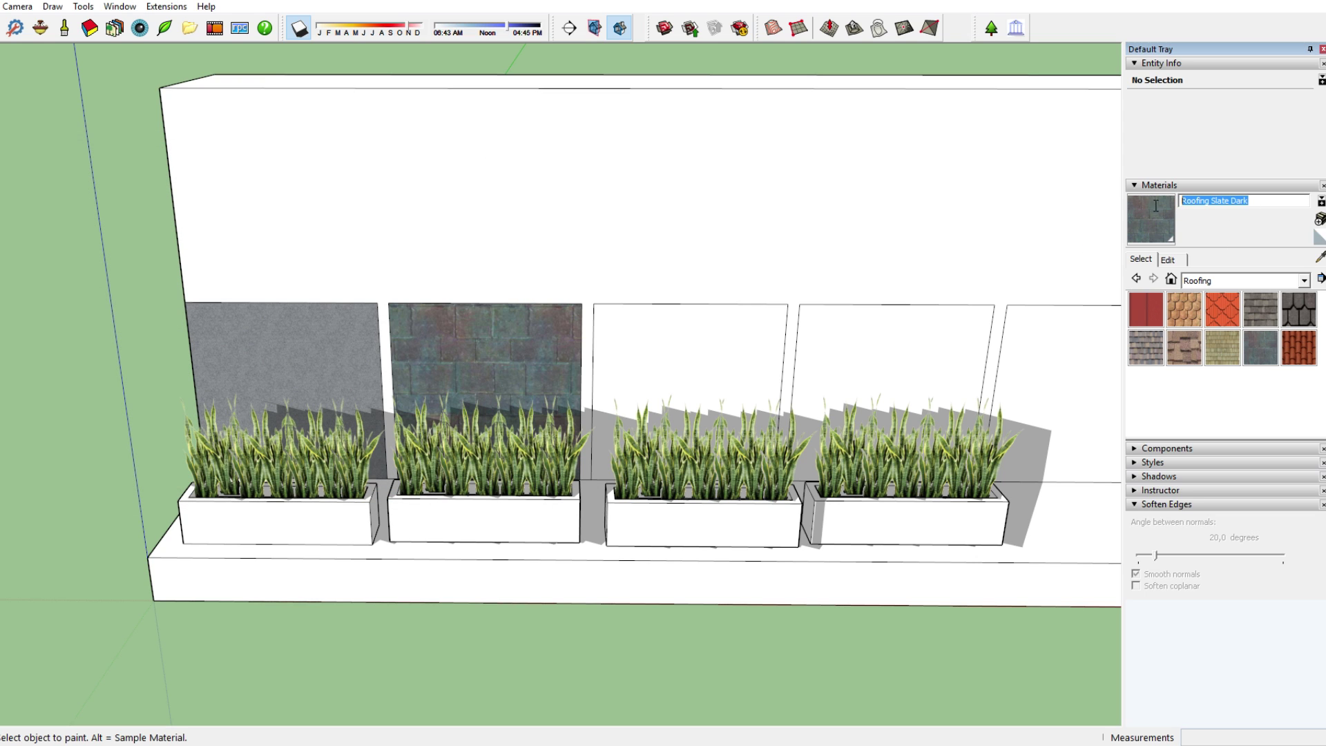
text(Gold 04)
middle_drag(189, 156, 80, 51)
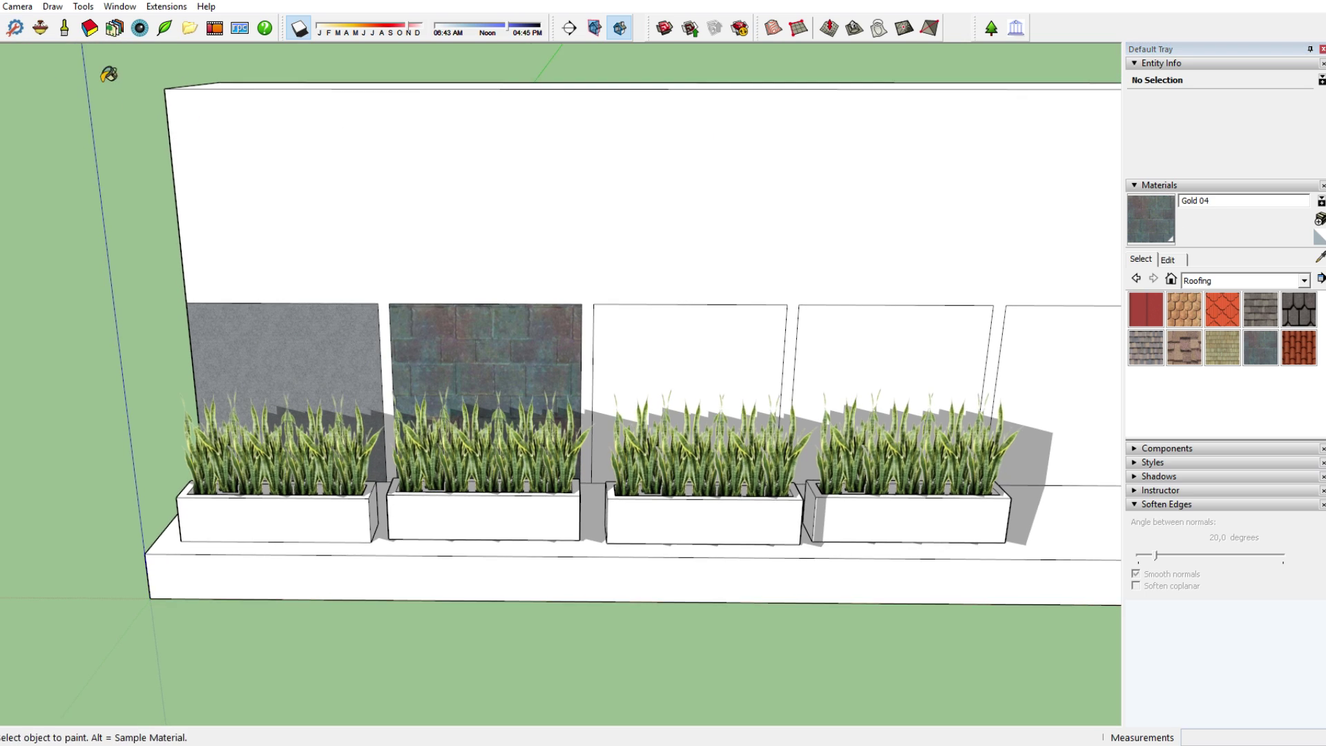
Reopen the Auto Reflection table from the IRender nXt setup options and examine the gold pattern's reflection, sharpness, IOR and metallic settings.
click(13, 28)
click(119, 240)
click(630, 263)
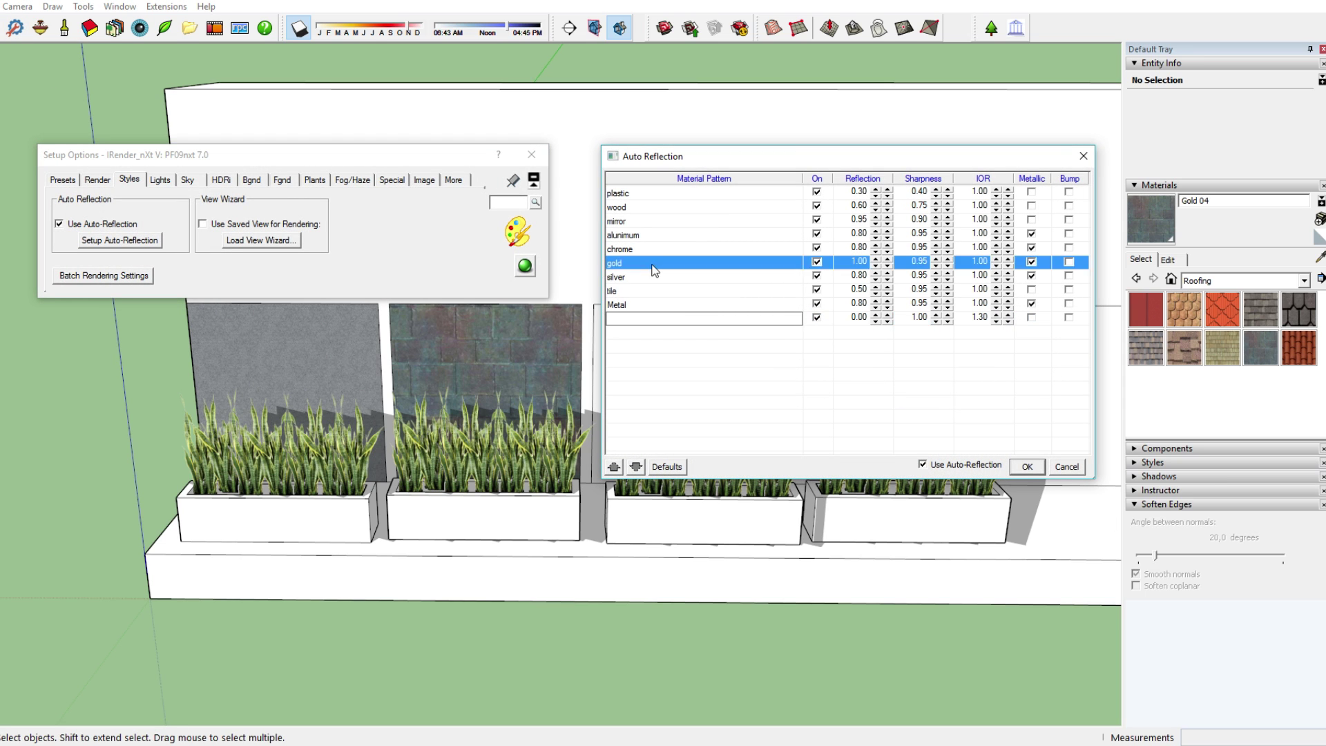
click(857, 262)
click(924, 263)
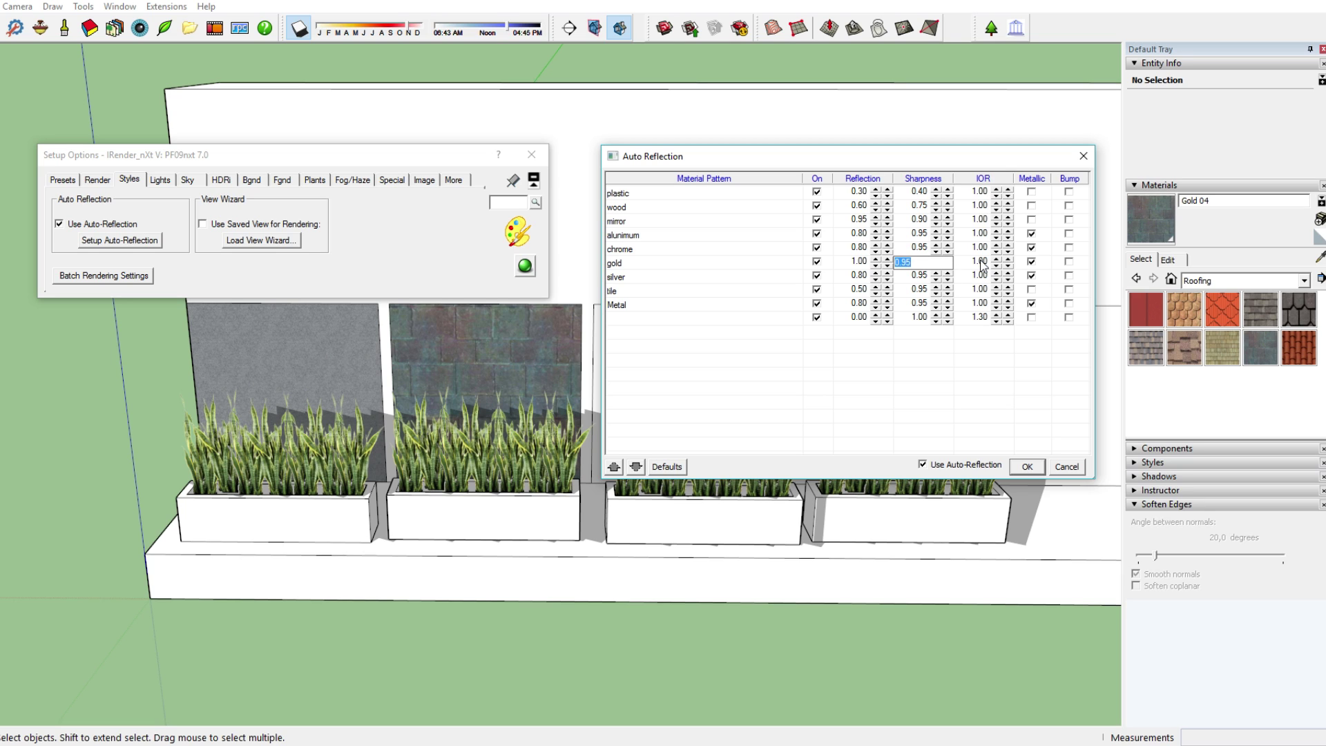
click(778, 263)
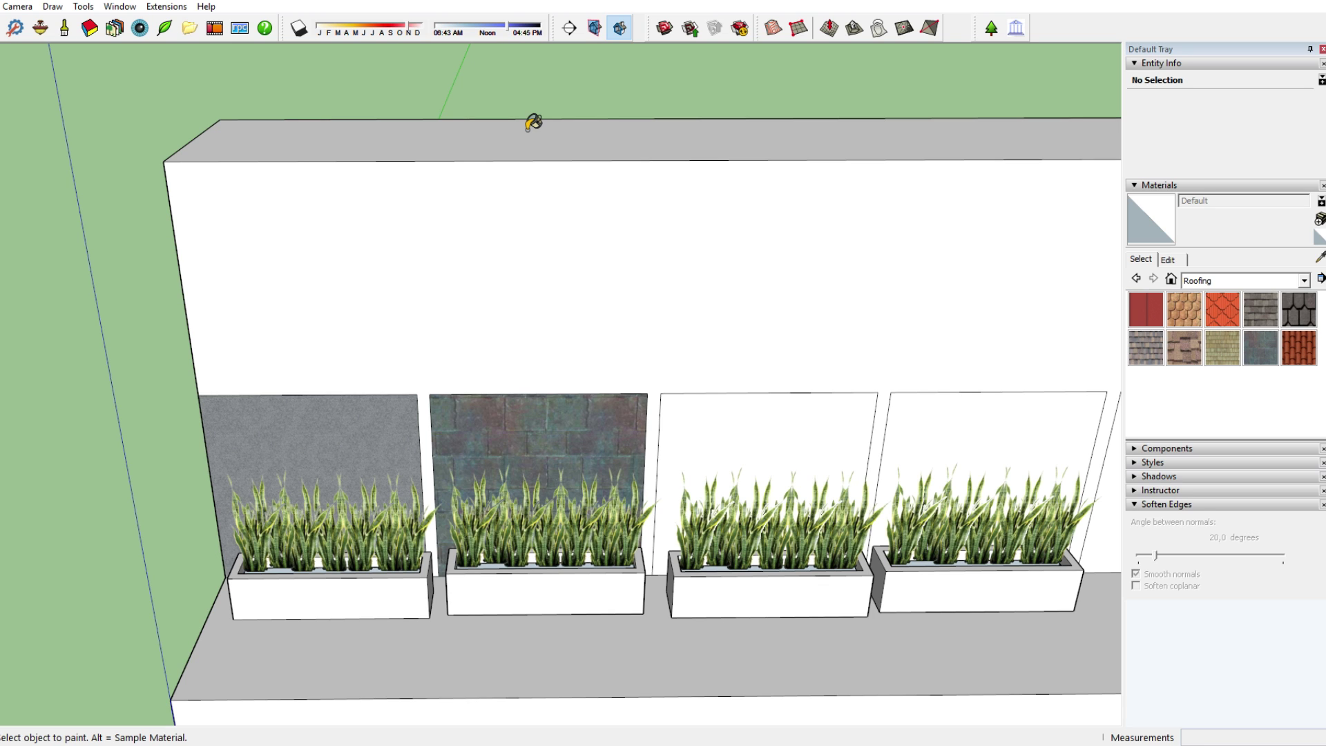
Paint the third wall panel with the red ribbed material from the Roofing collection and rename that material plastic - tile - metal.
scroll(722, 405, up, 3)
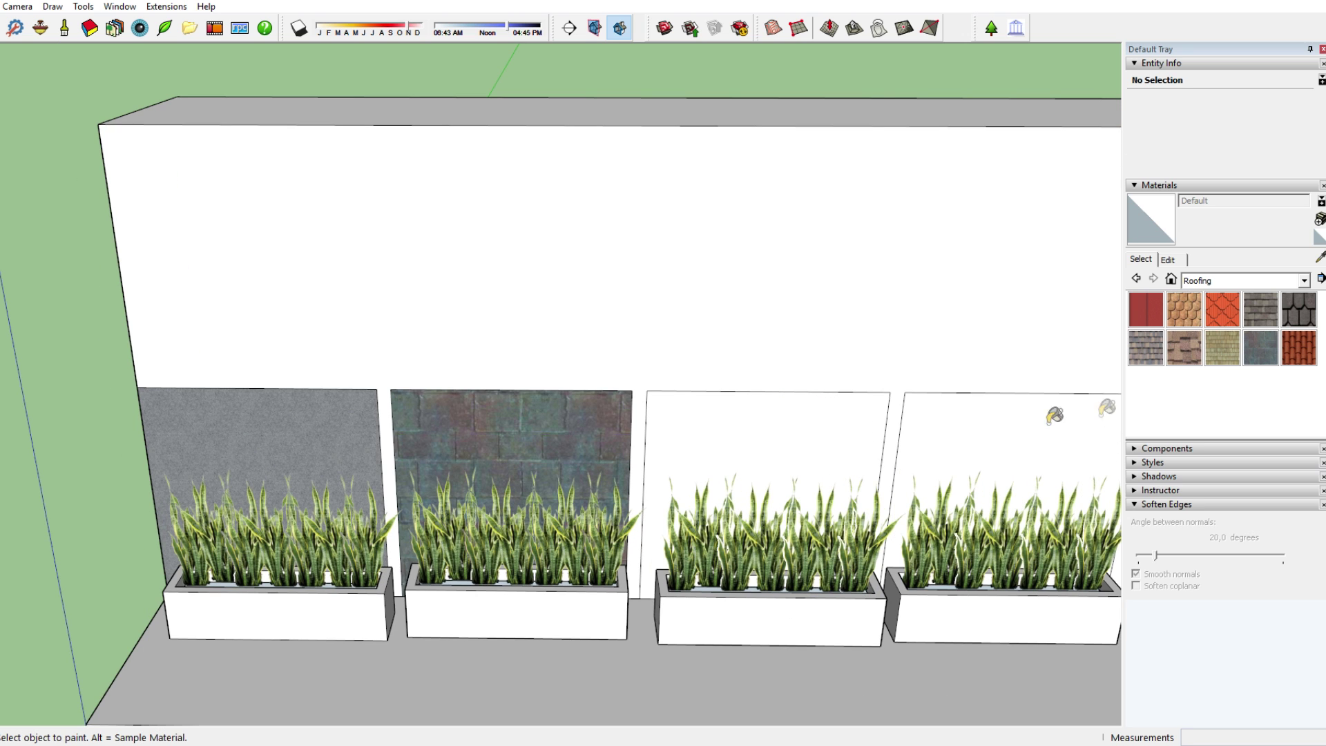
click(1147, 309)
click(774, 408)
middle_drag(799, 400, 719, 397)
drag(1305, 202, 1125, 210)
text(plastic -)
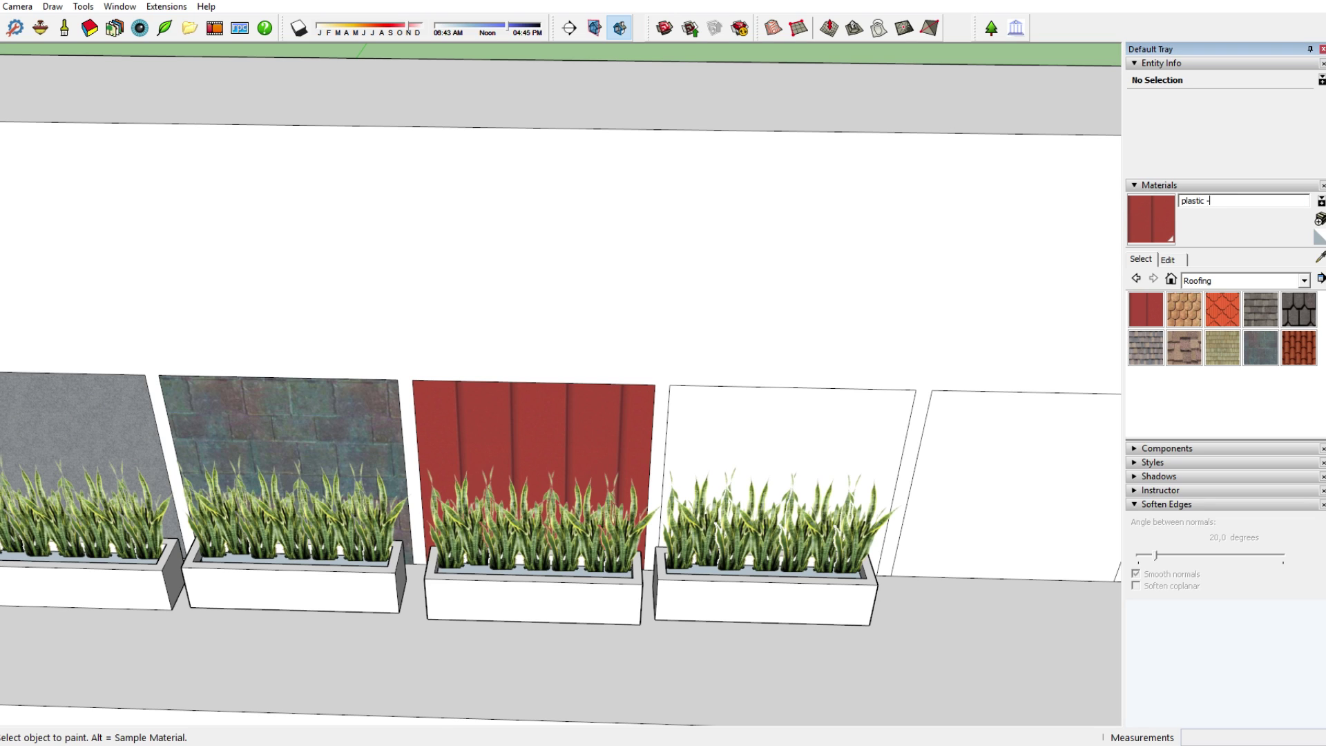
text( tile - metal)
Open the Auto Reflection table again and check where the plastic, tile and Metal patterns stand in the list order.
click(16, 28)
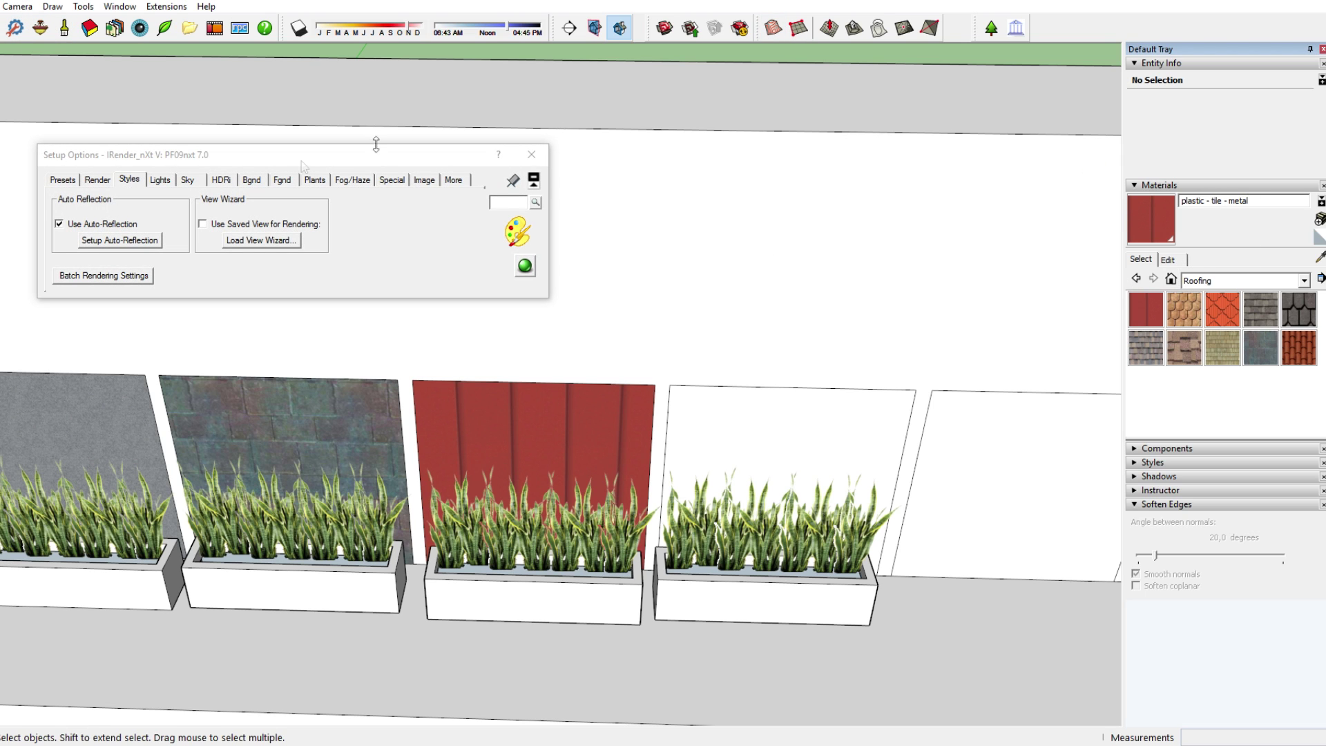
click(121, 239)
click(639, 194)
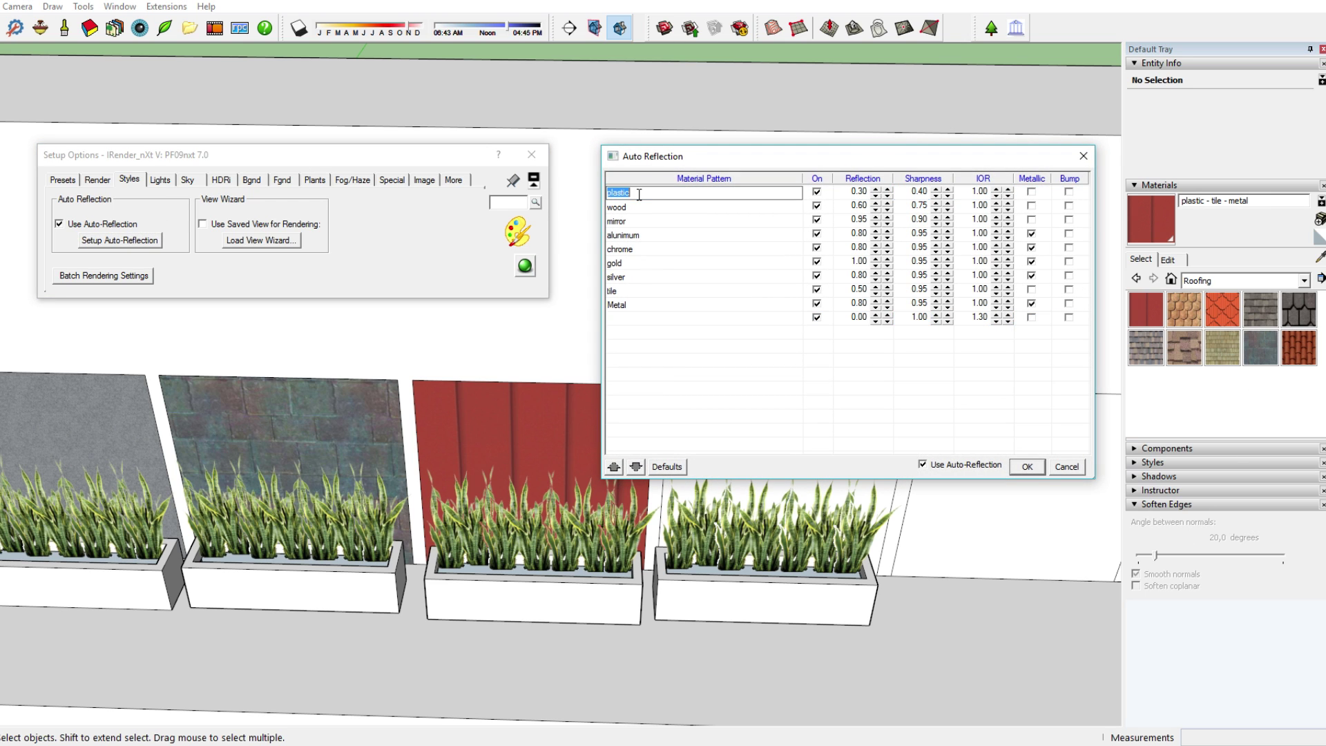
click(636, 291)
click(638, 304)
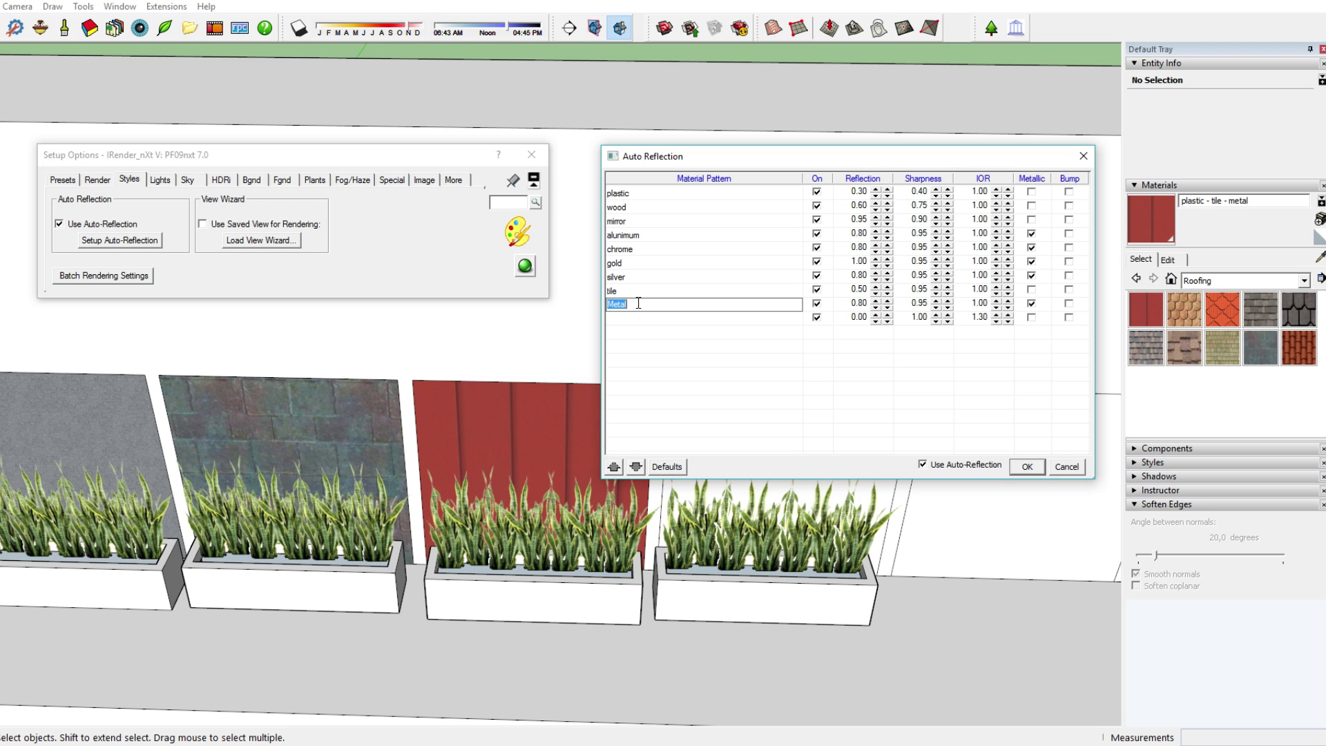
Move the plastic pattern down the auto-reflection list until it sits directly below Metal.
click(641, 207)
click(639, 193)
click(634, 467)
click(634, 467)
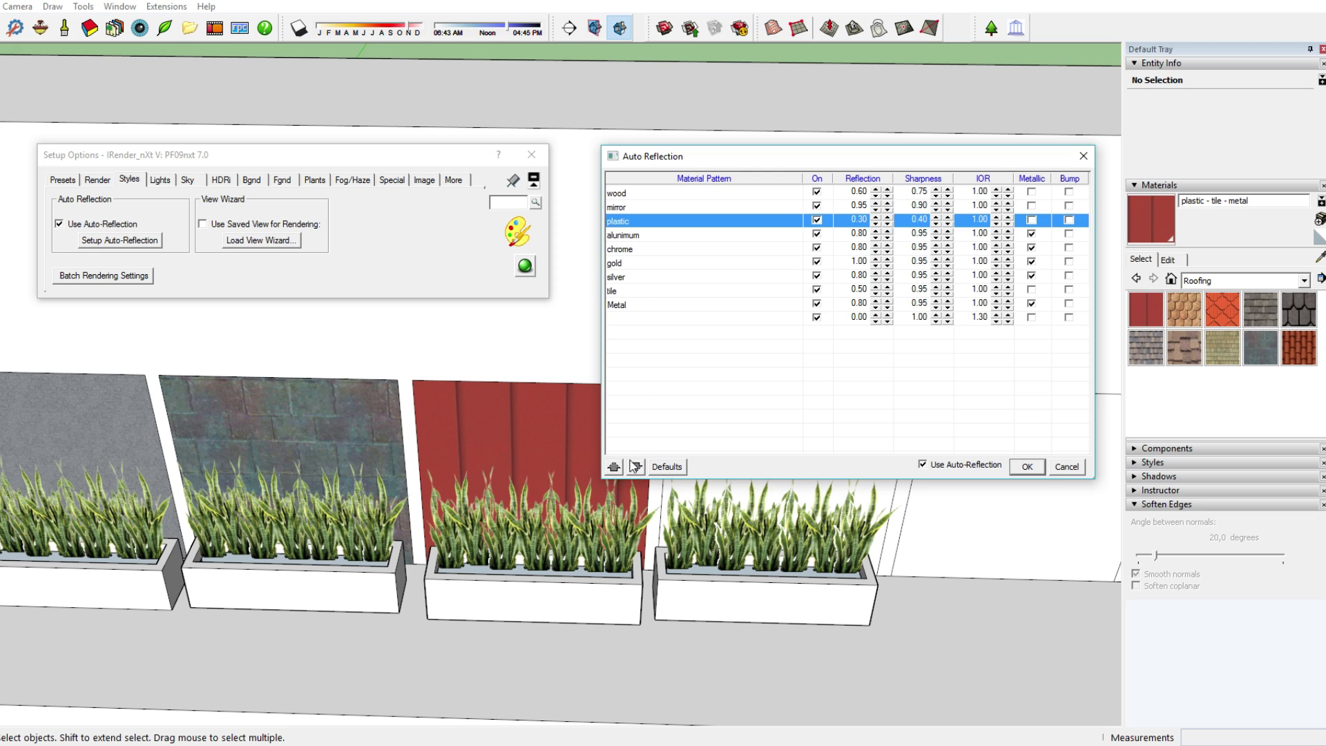
click(634, 467)
click(634, 467)
click(636, 467)
click(636, 467)
click(635, 467)
click(635, 467)
Check the tile pattern's place in the reordered list, accept the Auto Reflection table and close the setup options.
double_click(621, 275)
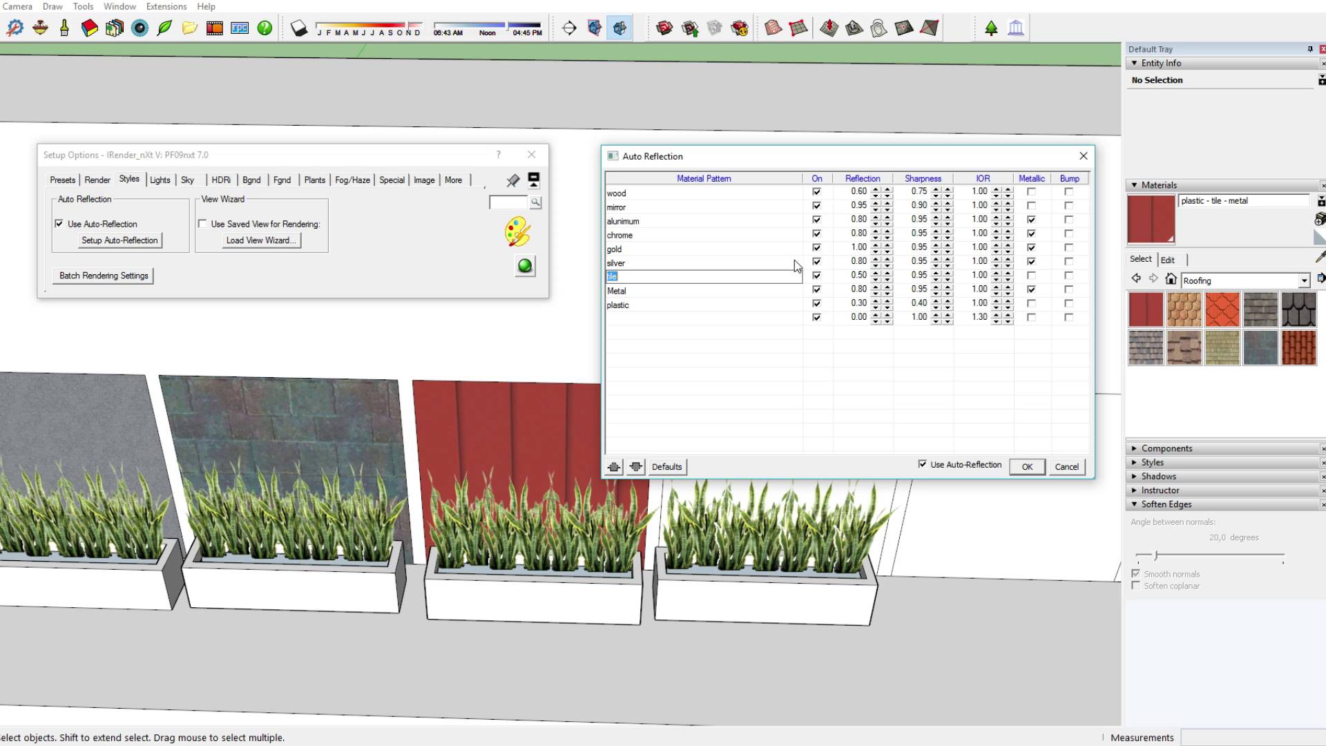
mouse_move(587, 332)
middle_down()
mouse_move(381, 408)
mouse_move(433, 338)
middle_up()
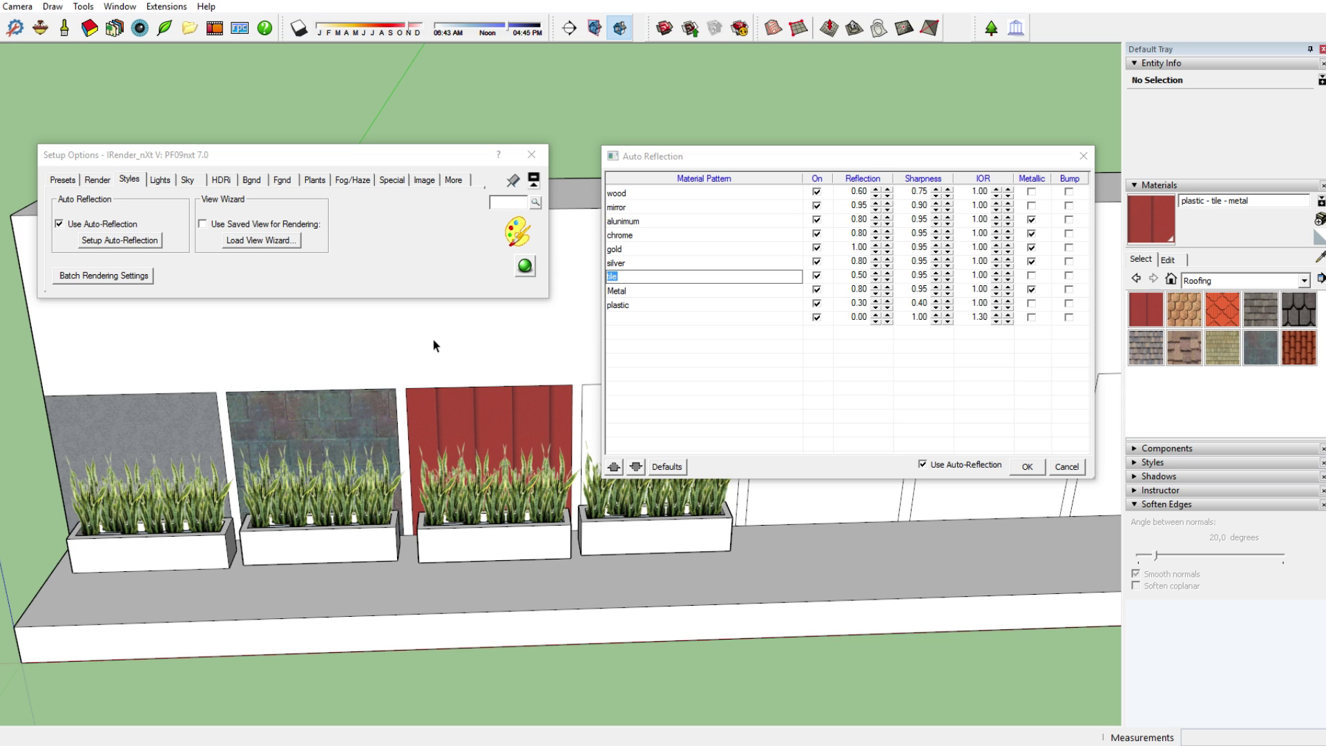
click(1027, 466)
click(529, 154)
scroll(545, 228, down, 3)
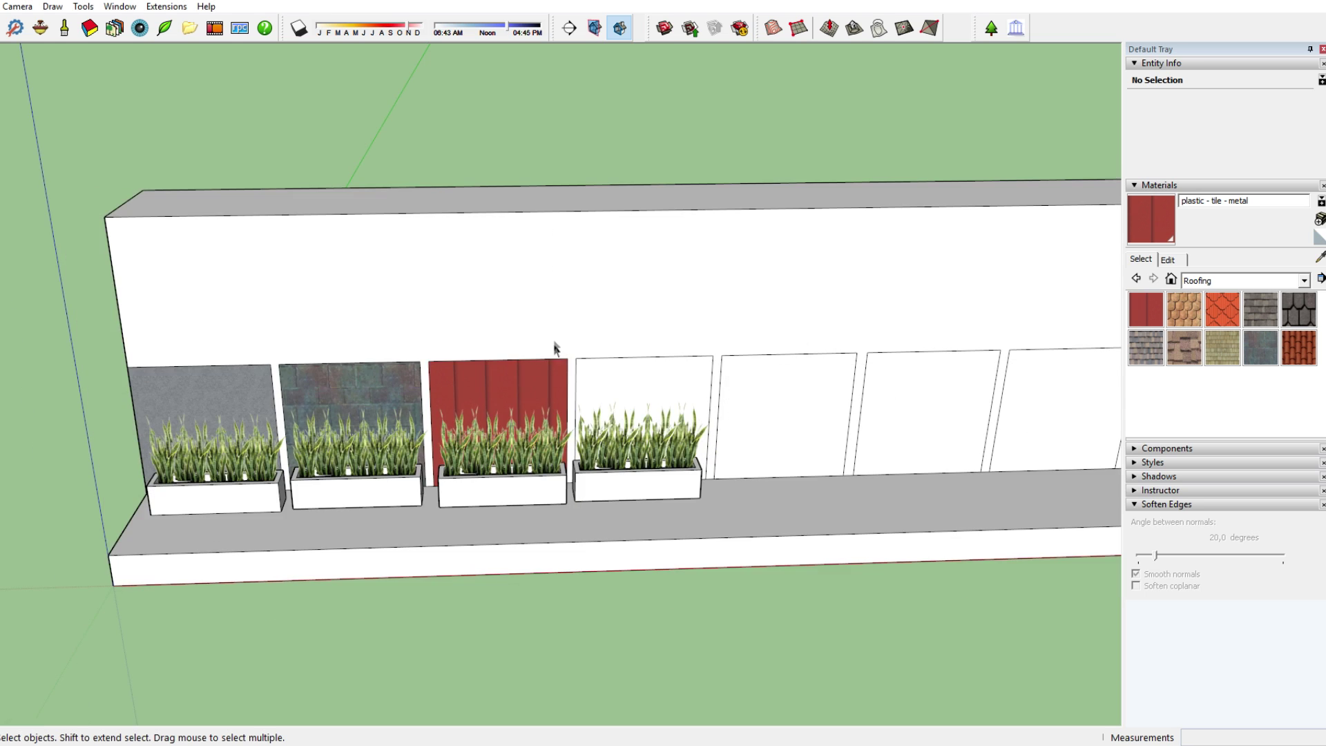
middle_drag(554, 352, 602, 346)
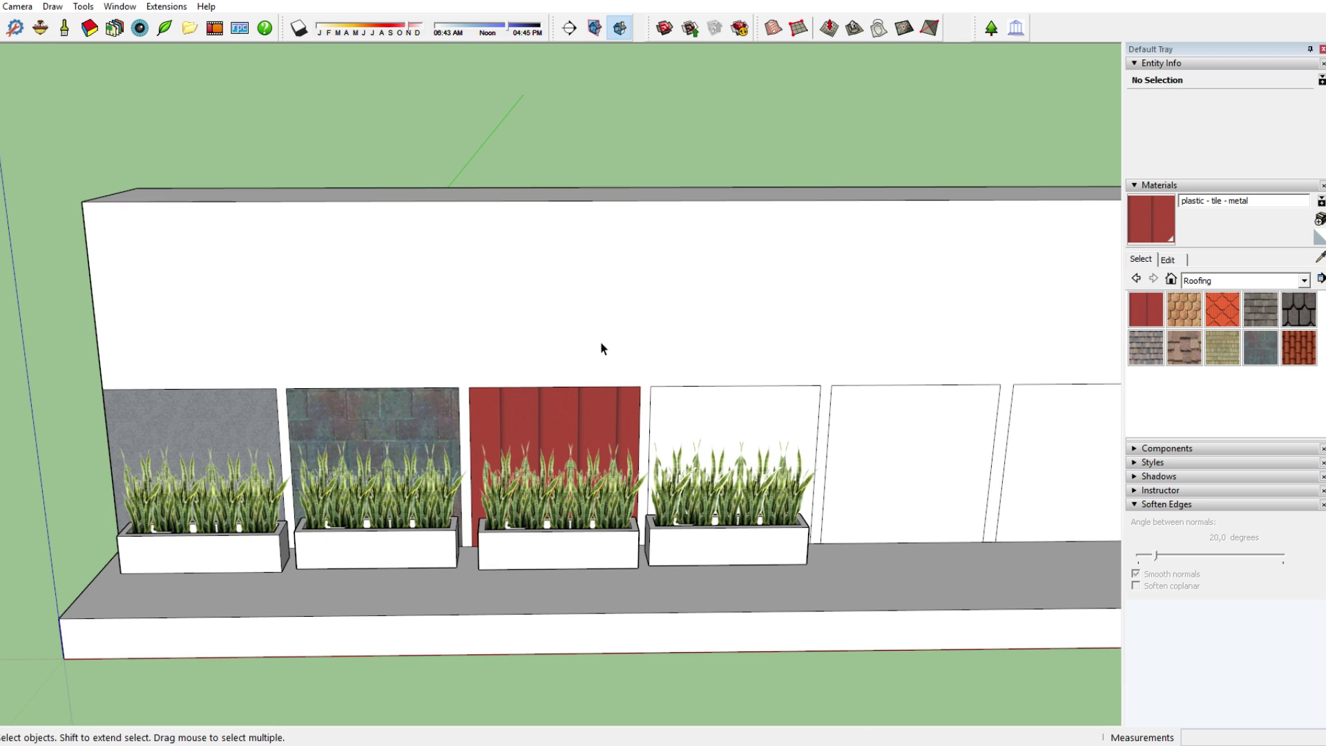